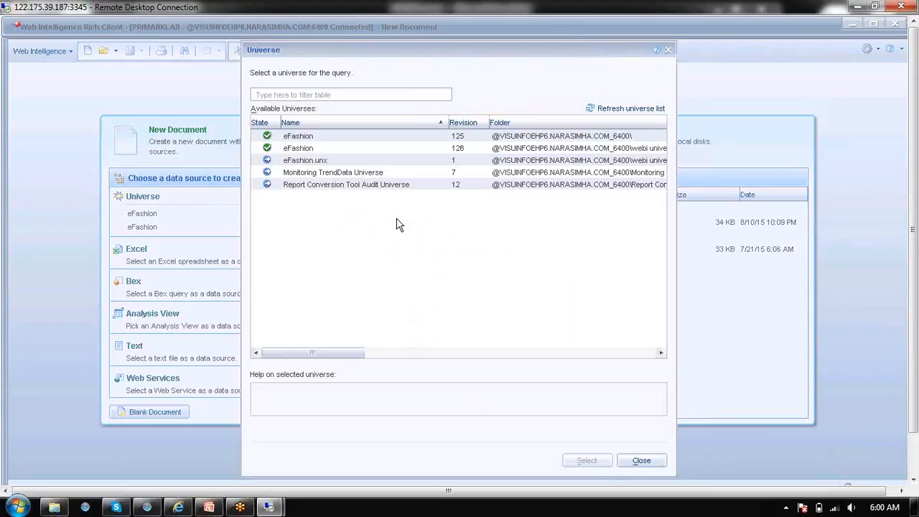
# Choose the second listed eFashion universe for the query and add Year and Quarter from Time period as result objects
pyautogui.click(350, 148)
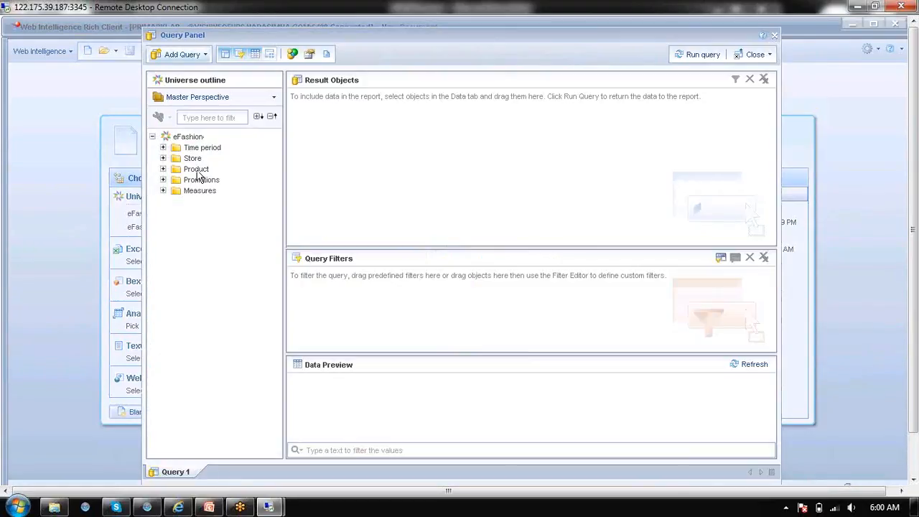
pyautogui.click(163, 147)
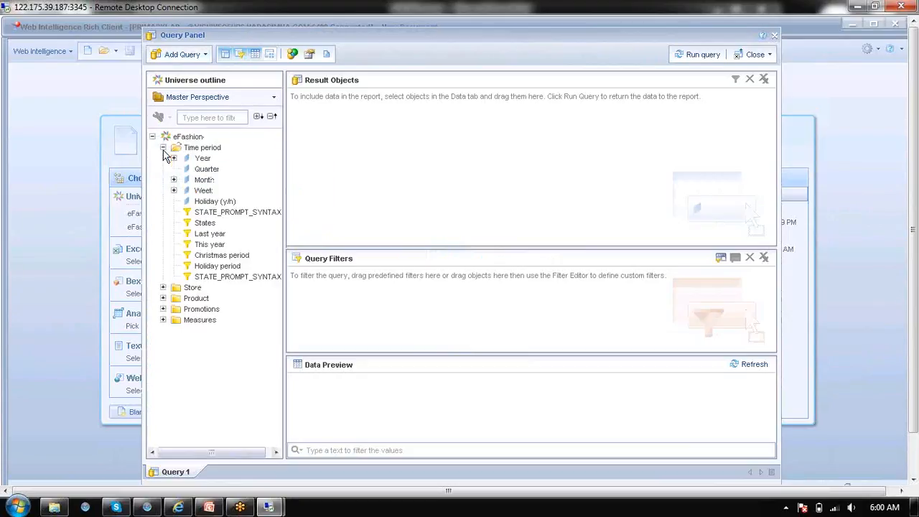
pyautogui.click(201, 158)
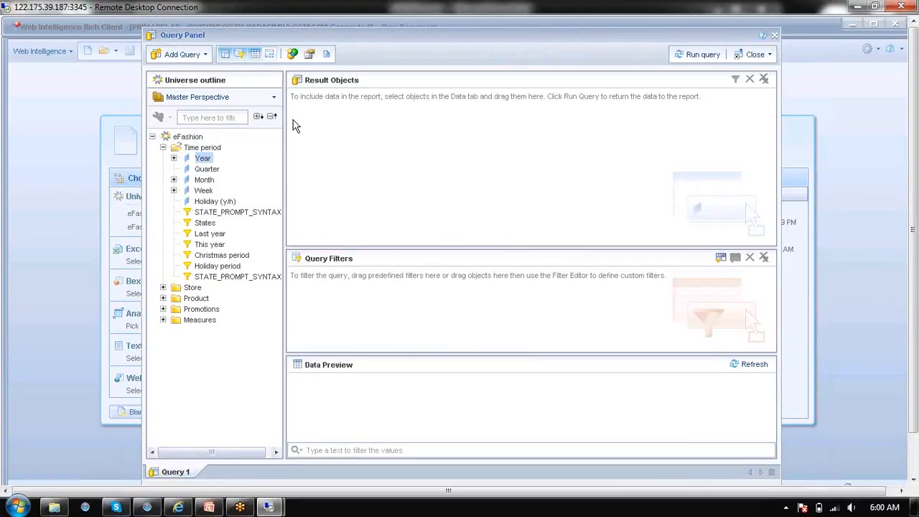
pyautogui.moveTo(201, 158); pyautogui.dragTo(296, 125)
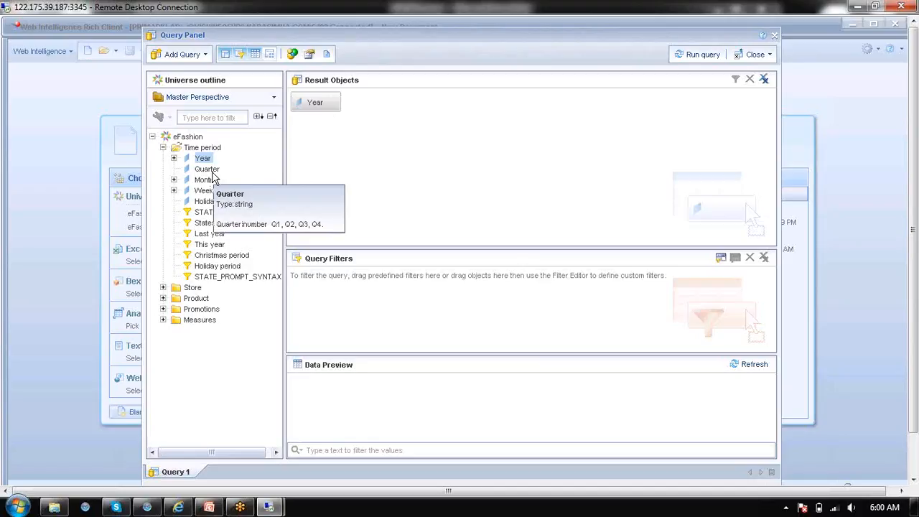
pyautogui.doubleClick(207, 170)
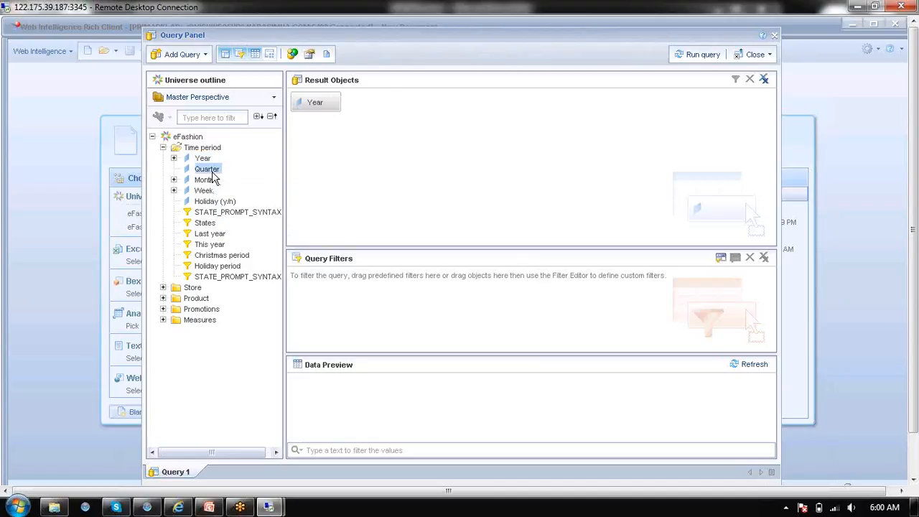
# Add State, City and Store name from the Store class to the result objects
pyautogui.click(163, 287)
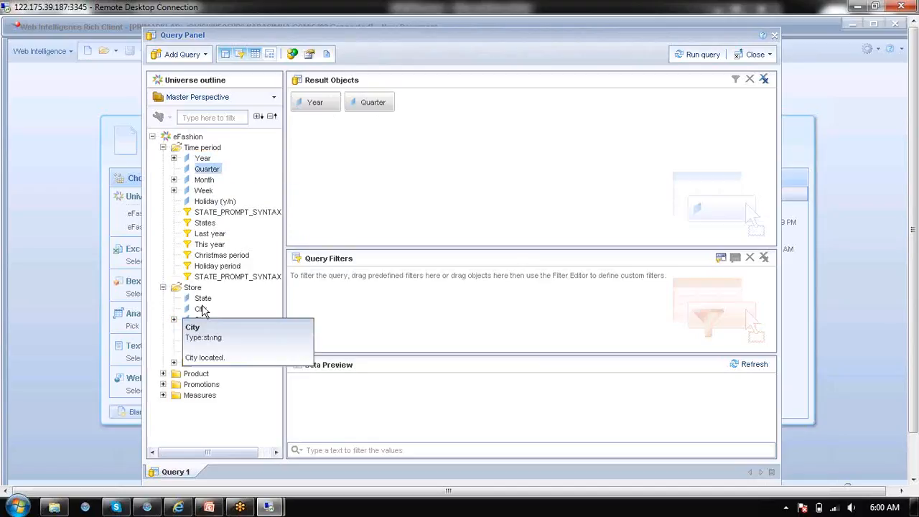
pyautogui.moveTo(203, 298); pyautogui.dragTo(408, 181)
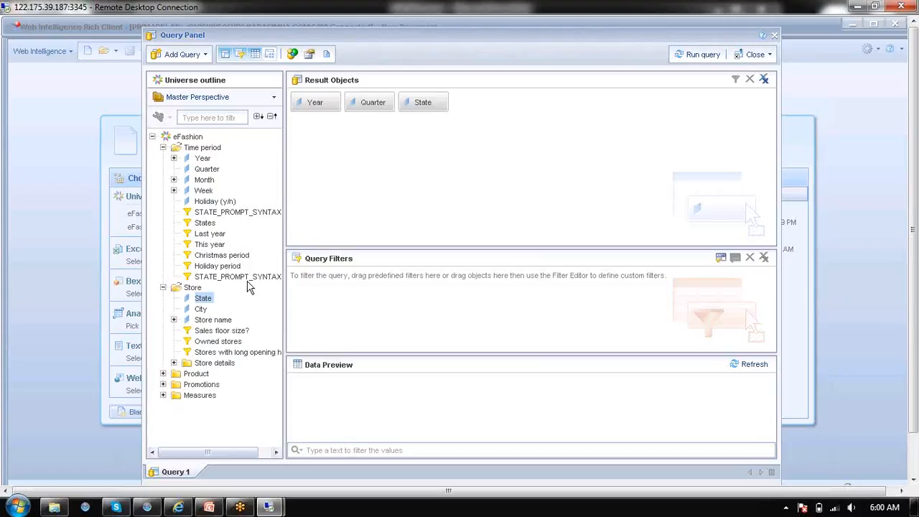
pyautogui.doubleClick(201, 310)
pyautogui.doubleClick(212, 319)
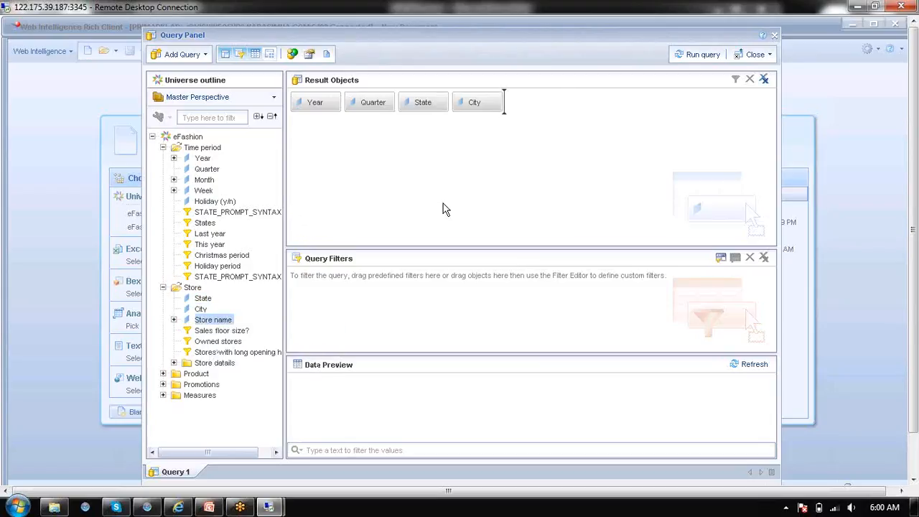
# Add the measures Sales revenue and Quantity sold to the result objects
pyautogui.click(163, 396)
pyautogui.moveTo(209, 405); pyautogui.dragTo(451, 240)
pyautogui.doubleClick(224, 421)
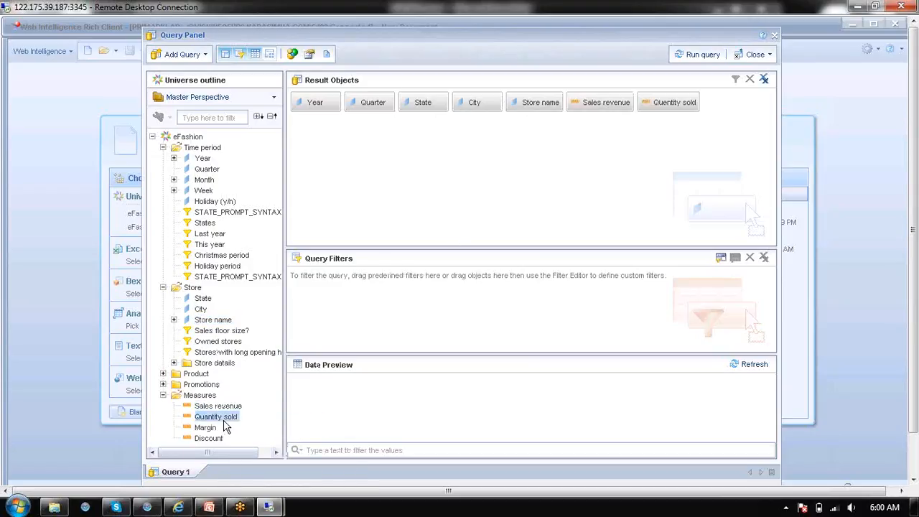
# View the generated query script, try the custom query script option, and leave the viewer without saving
pyautogui.click(327, 54)
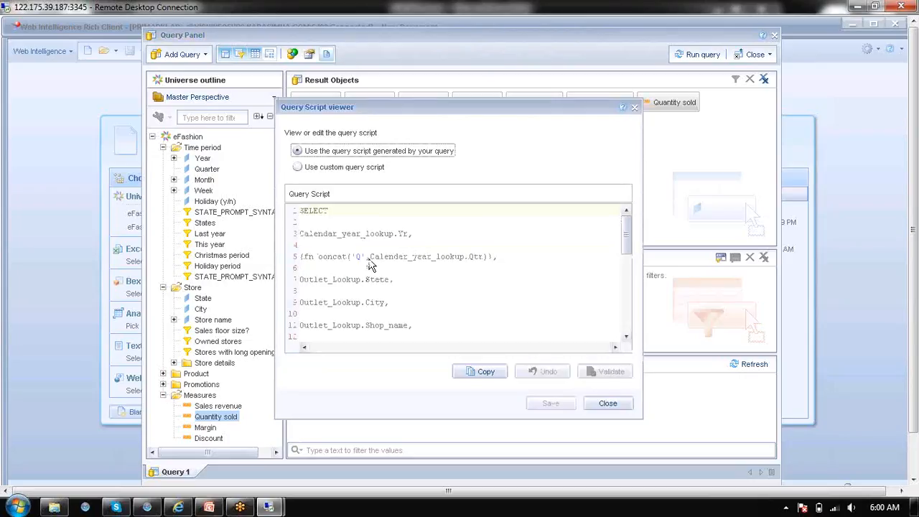
pyautogui.click(354, 171)
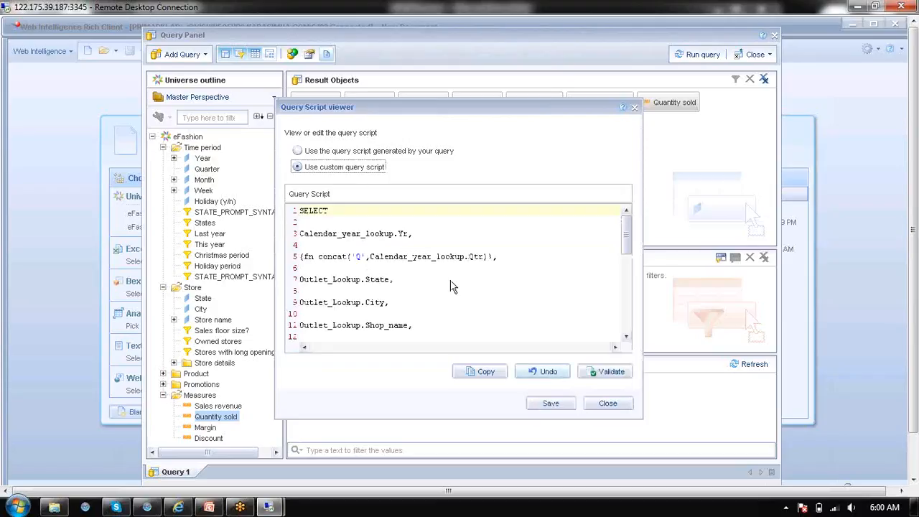
pyautogui.click(506, 336)
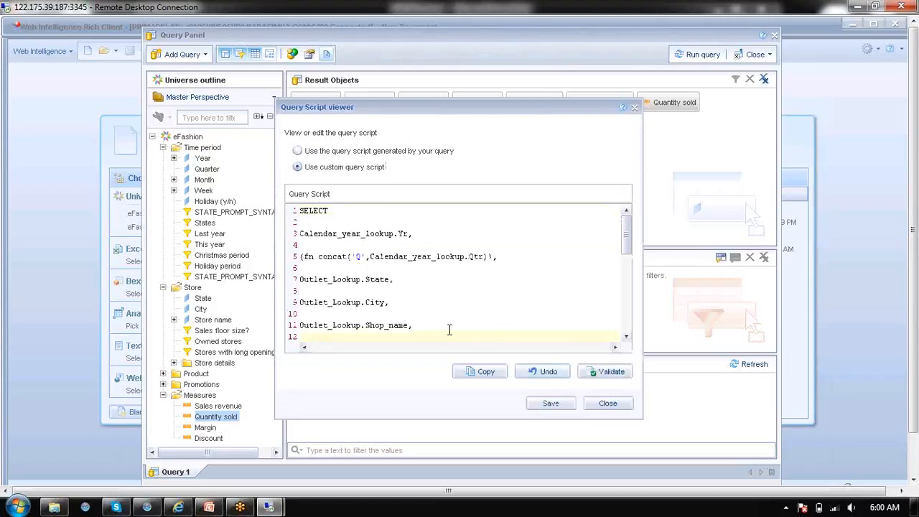
pyautogui.click(612, 403)
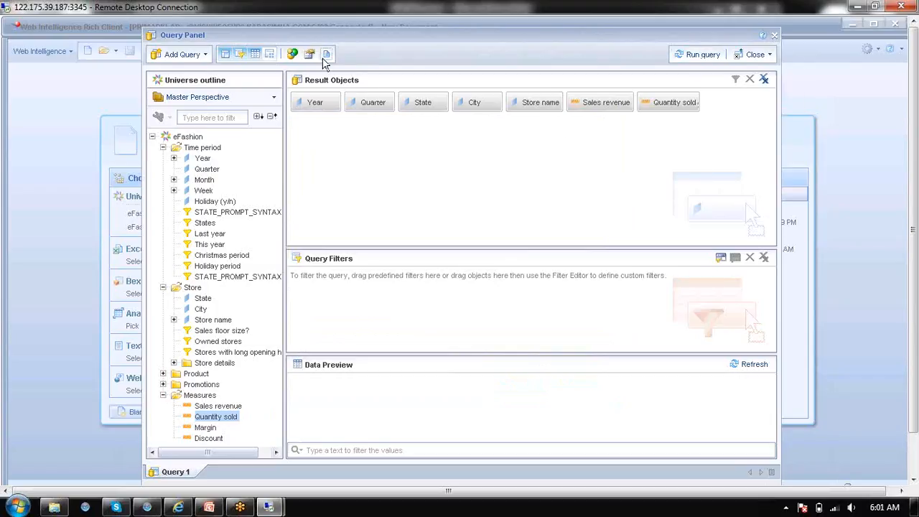
# Run the query and delete the Store name column from the resulting report table
pyautogui.click(704, 54)
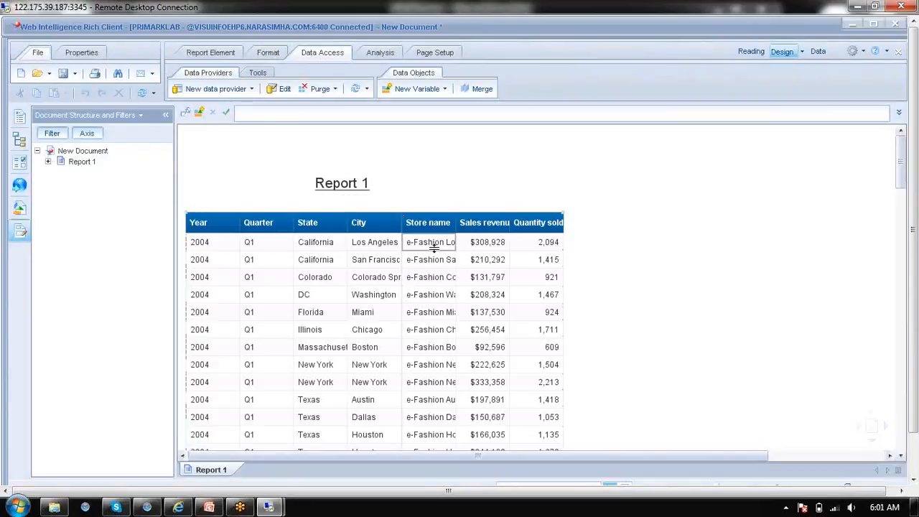
pyautogui.click(433, 247)
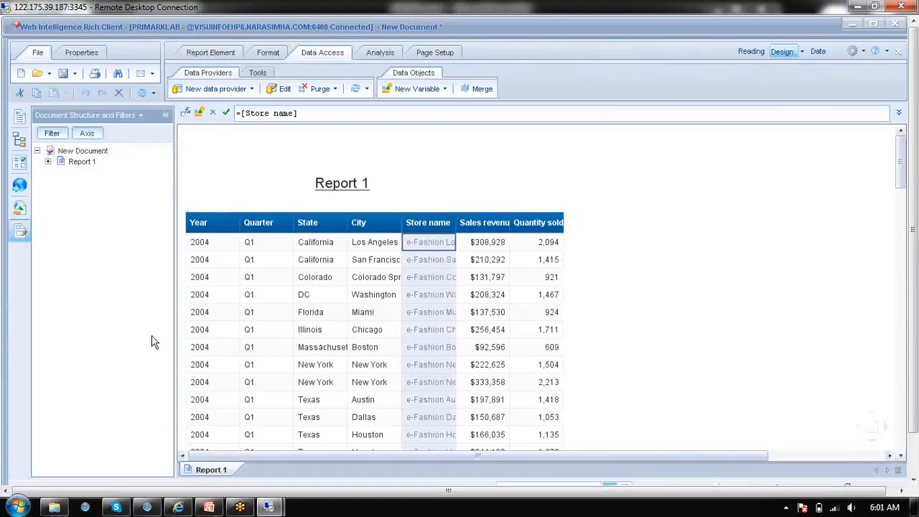
pyautogui.rightClick(424, 248)
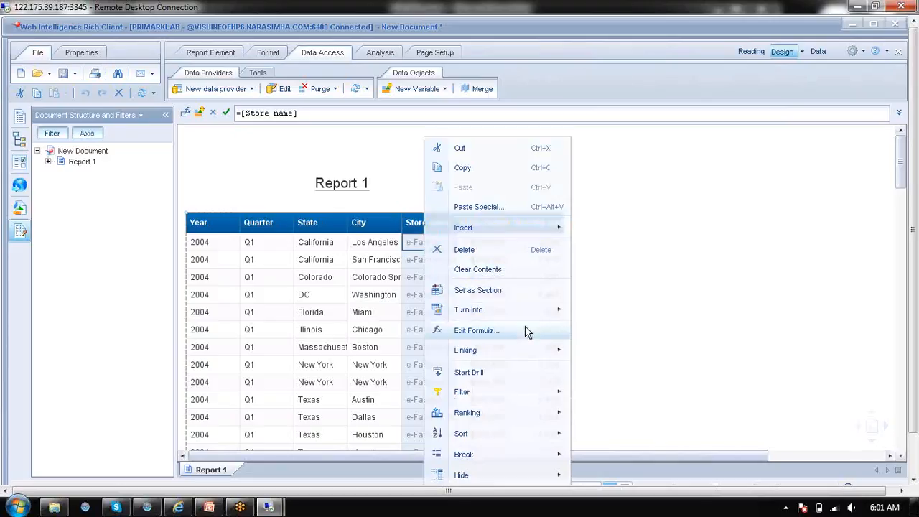
pyautogui.click(547, 250)
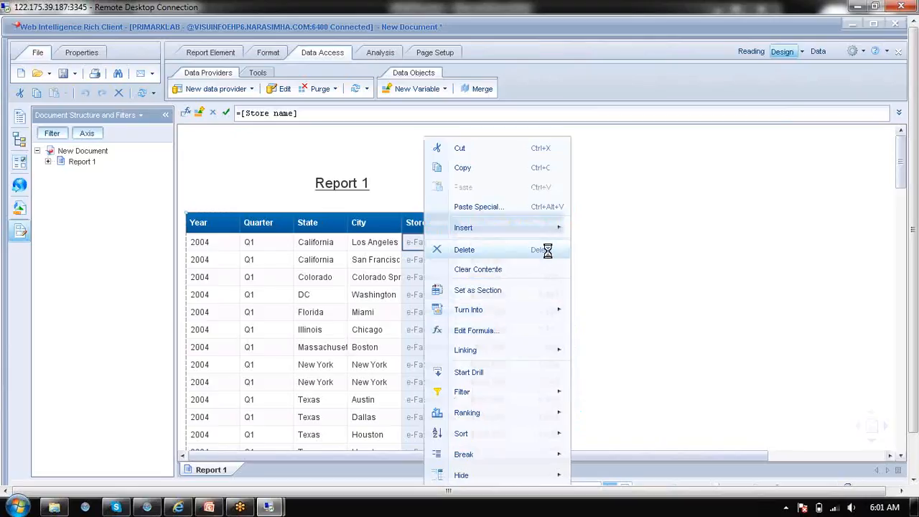
# Widen the City, Sales revenue and Quantity sold columns so their contents and headers fit
pyautogui.click(219, 283)
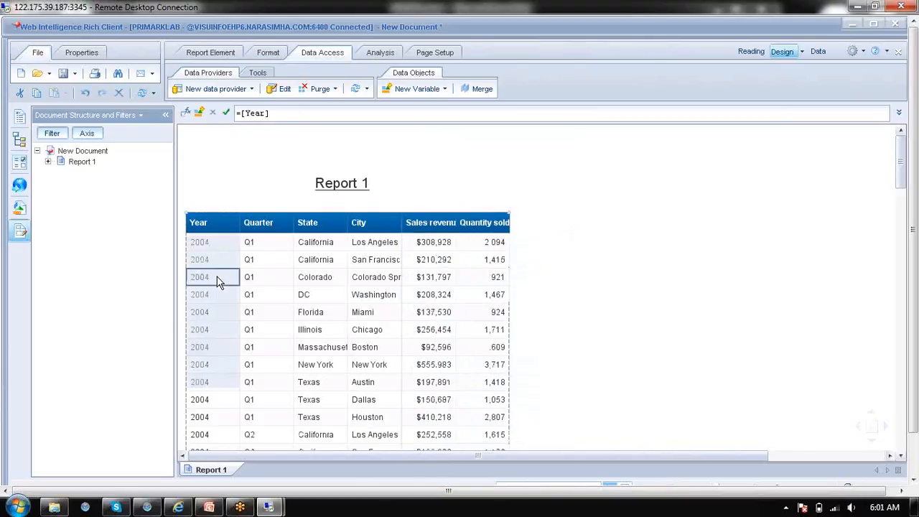
pyautogui.click(400, 278)
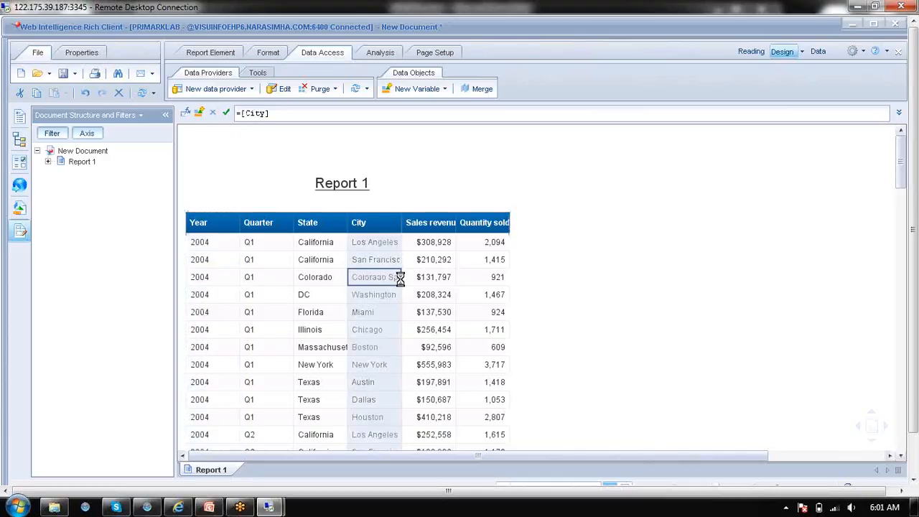
pyautogui.moveTo(400, 278); pyautogui.dragTo(425, 278)
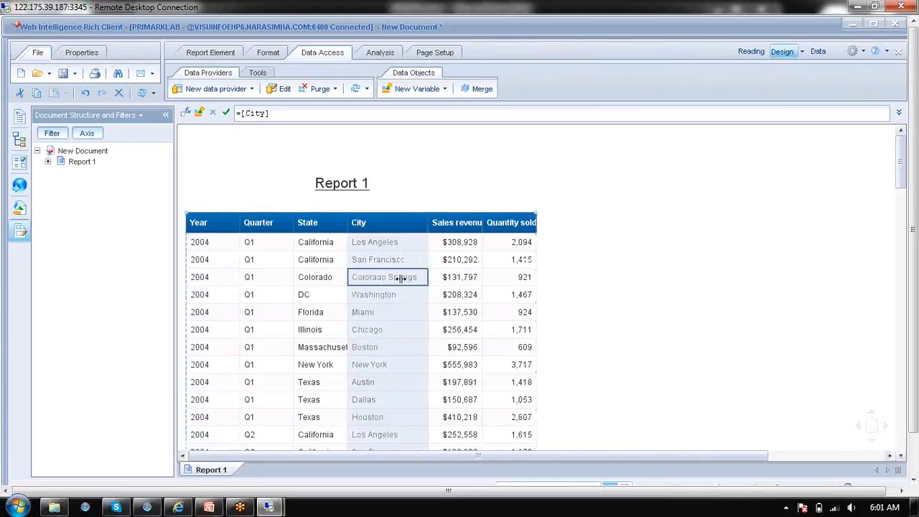
pyautogui.click(479, 288)
pyautogui.moveTo(480, 288); pyautogui.dragTo(501, 288)
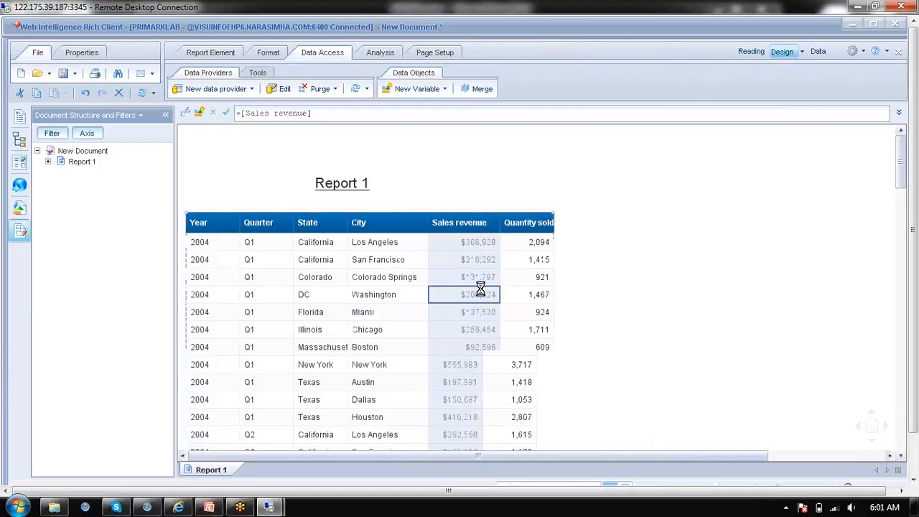
pyautogui.click(550, 276)
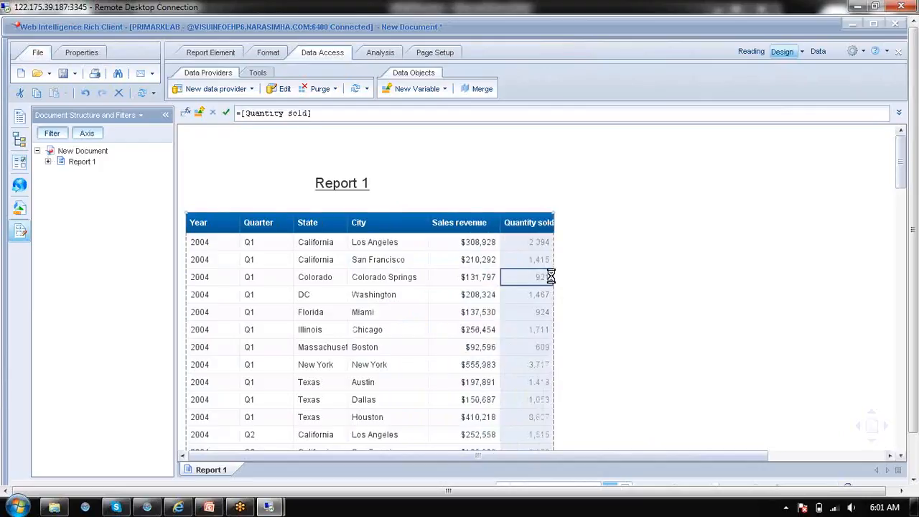
# Move the report title up to the page's upper edge and shift the table slightly upward beneath it
pyautogui.moveTo(332, 187); pyautogui.dragTo(319, 144)
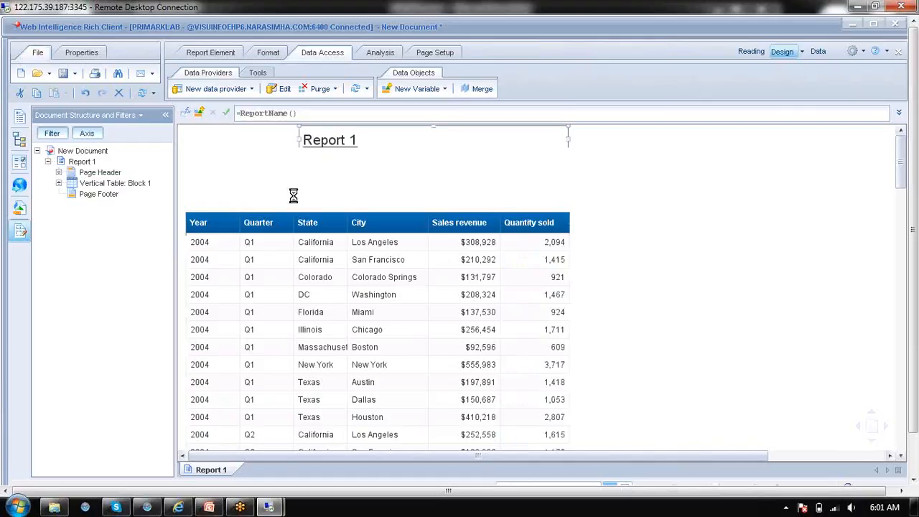
pyautogui.click(211, 277)
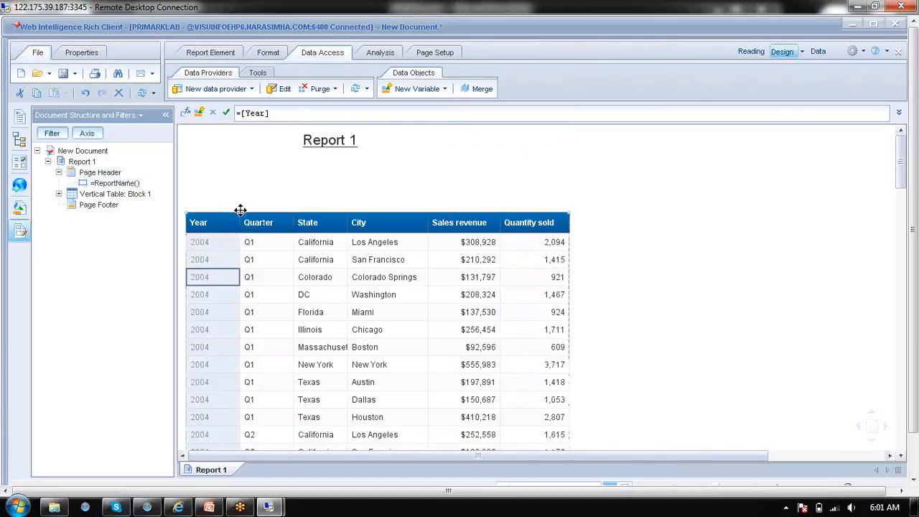
pyautogui.moveTo(241, 208); pyautogui.dragTo(236, 194)
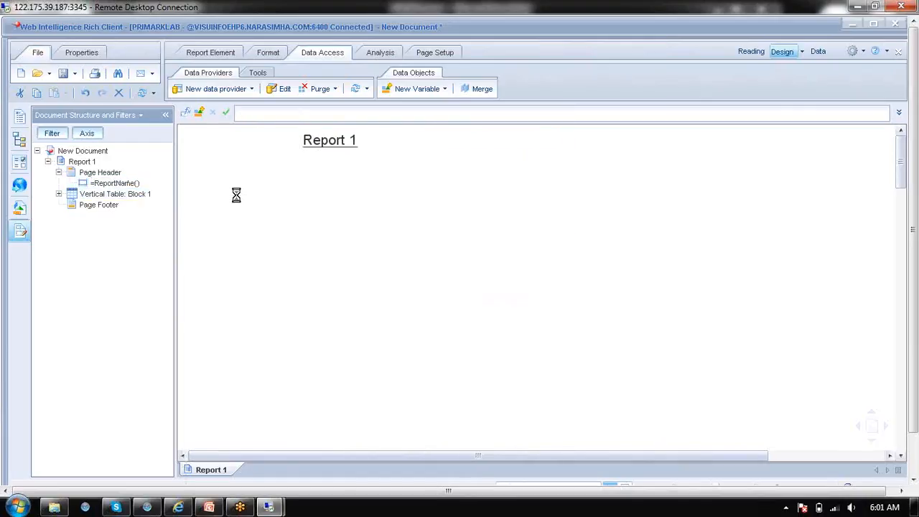
# Set the Year column as a section and narrow its section heading cell to fit the year
pyautogui.click(208, 263)
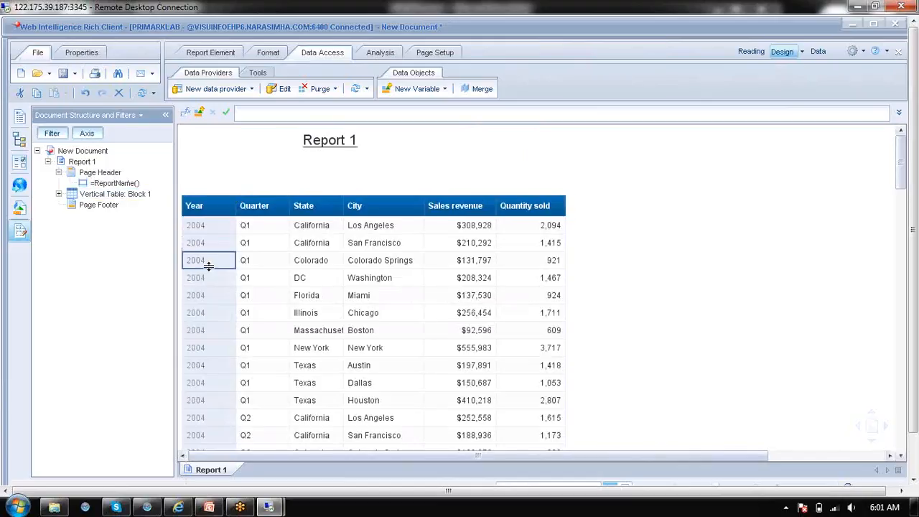
pyautogui.rightClick(207, 263)
pyautogui.click(255, 292)
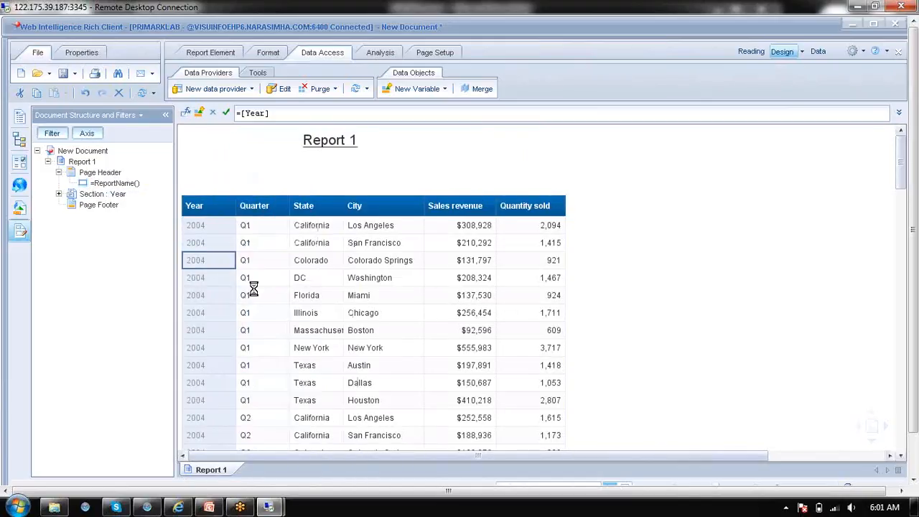
pyautogui.click(214, 225)
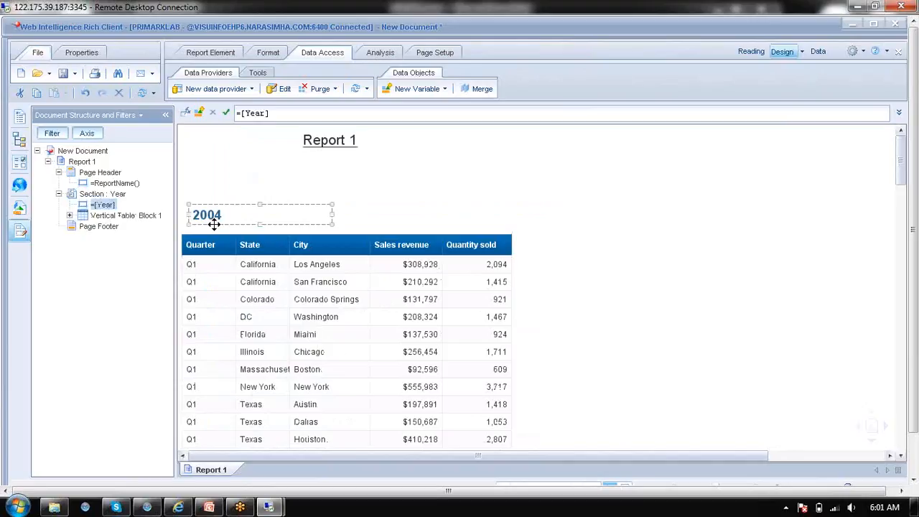
pyautogui.moveTo(332, 214); pyautogui.dragTo(242, 221)
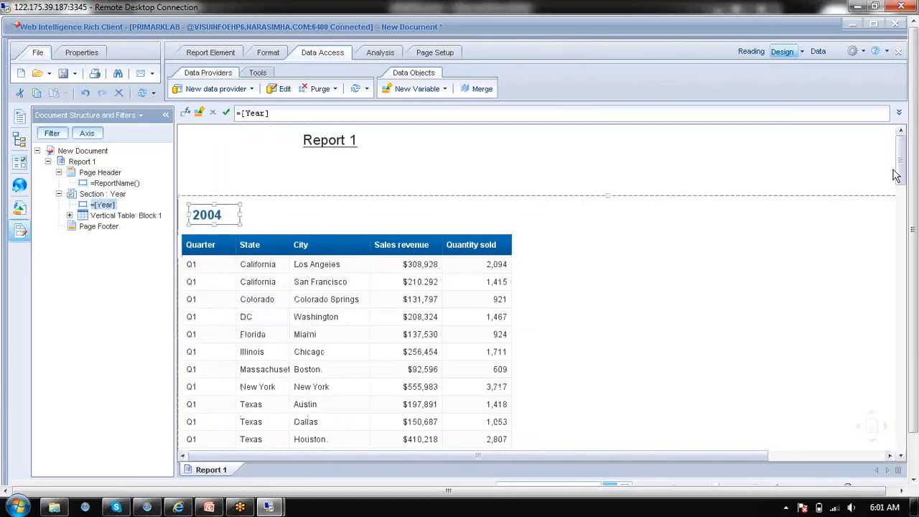
# Set the Quarter column as a section nested under Year and narrow its section heading cell to fit the quarter
pyautogui.moveTo(900, 169); pyautogui.dragTo(909, 403)
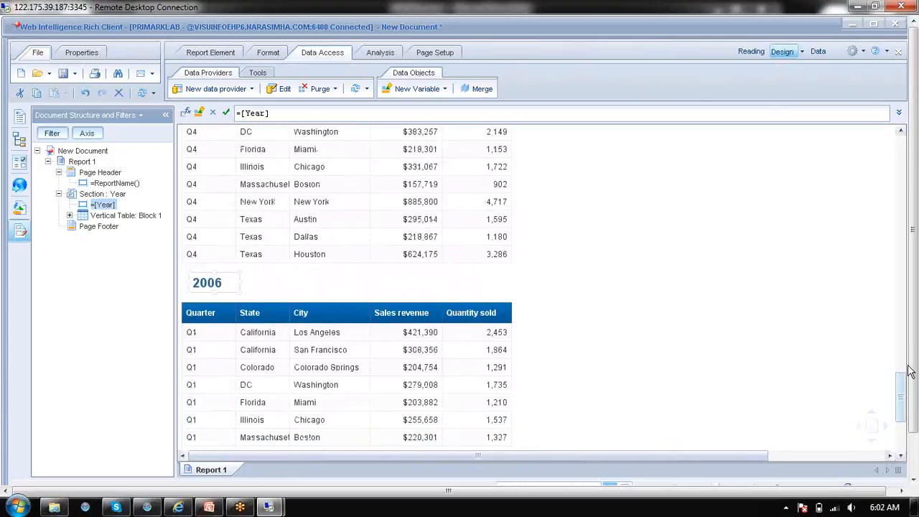
pyautogui.moveTo(909, 366); pyautogui.dragTo(906, 155)
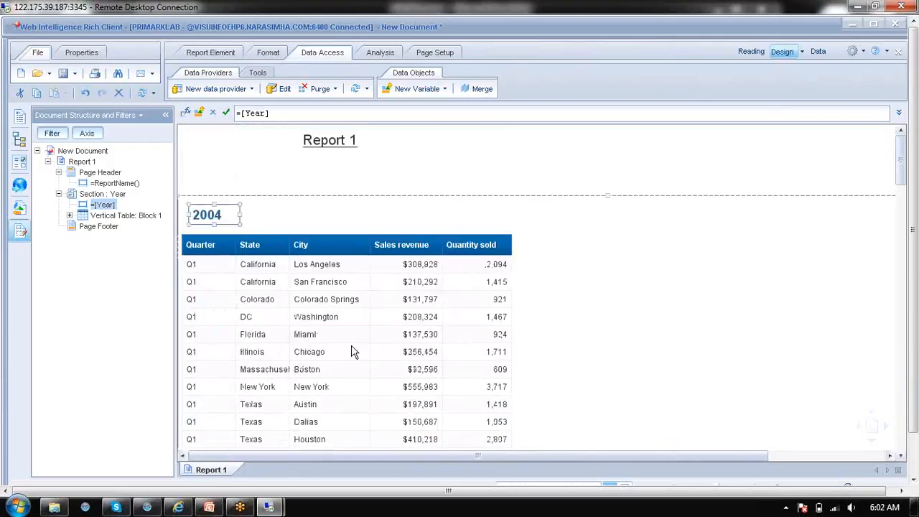
pyautogui.click(204, 297)
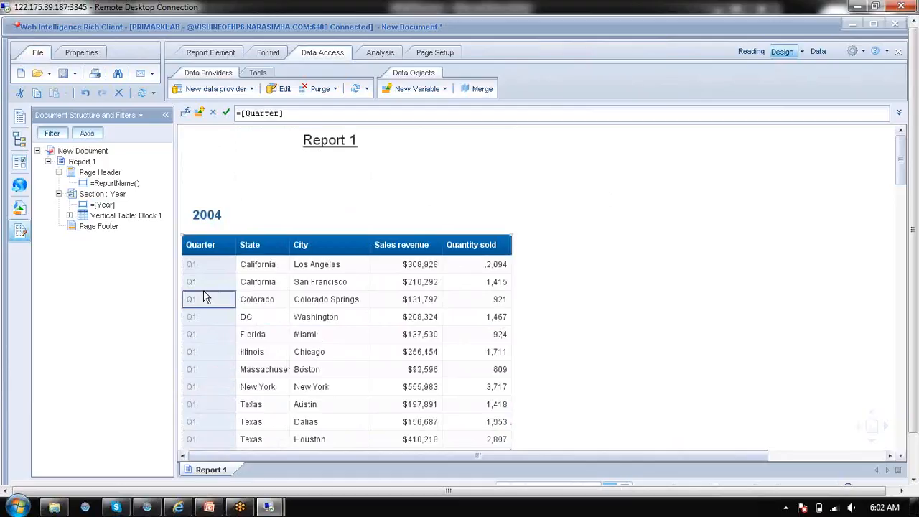
pyautogui.rightClick(205, 297)
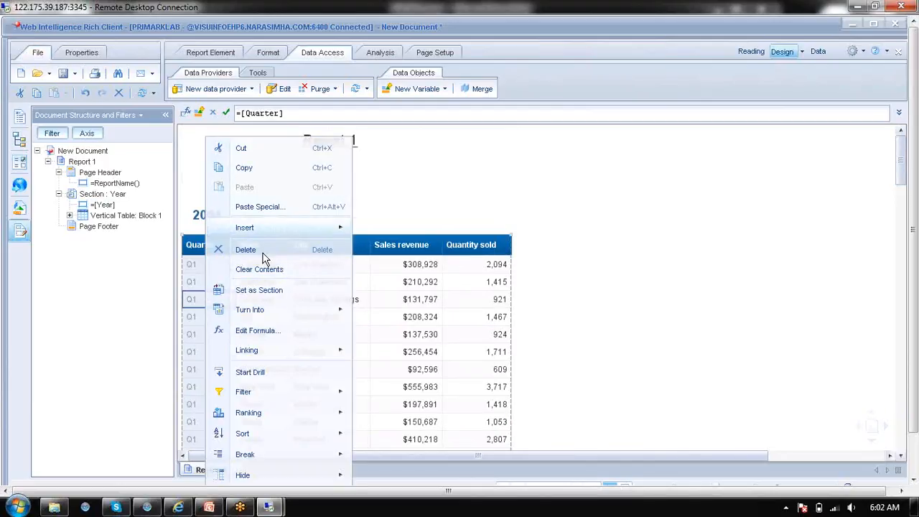
pyautogui.click(261, 289)
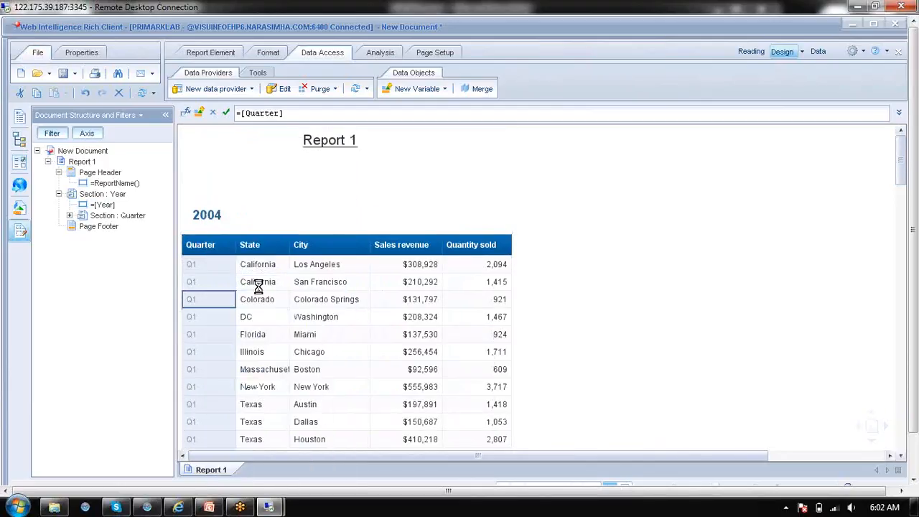
pyautogui.click(237, 254)
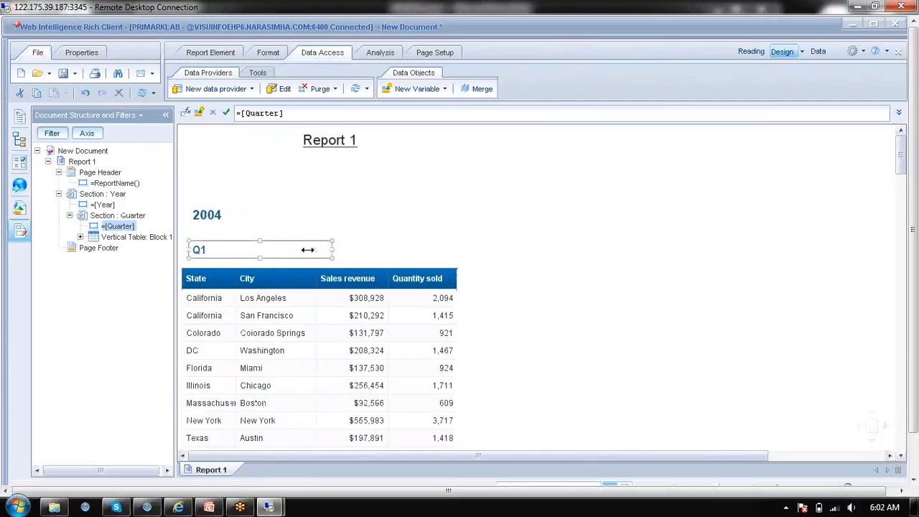
pyautogui.moveTo(234, 245); pyautogui.dragTo(231, 246)
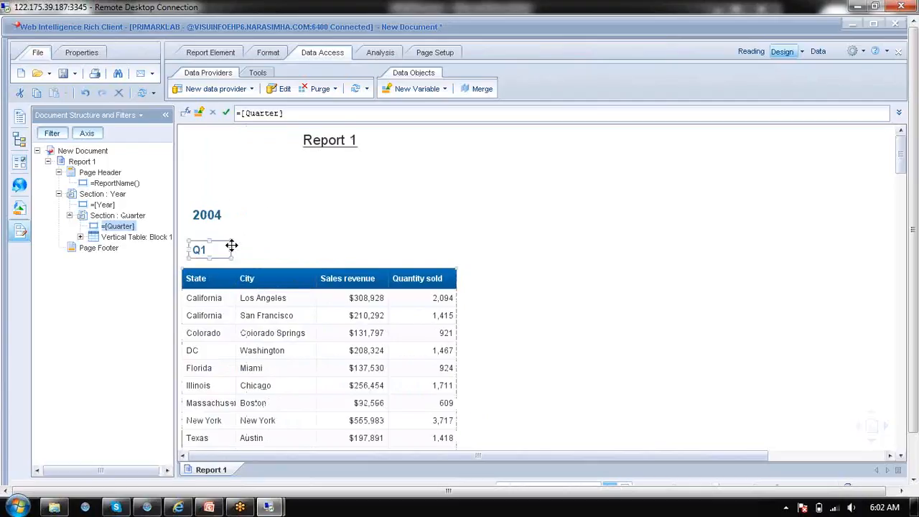
# Turn on the report outline and collapse the Q1 to Q4 sections under 2004
pyautogui.click(384, 56)
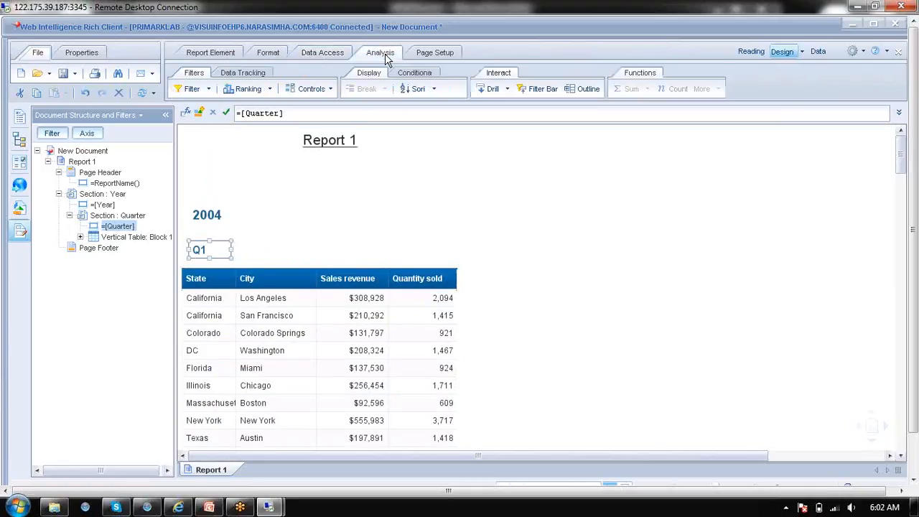
pyautogui.click(216, 226)
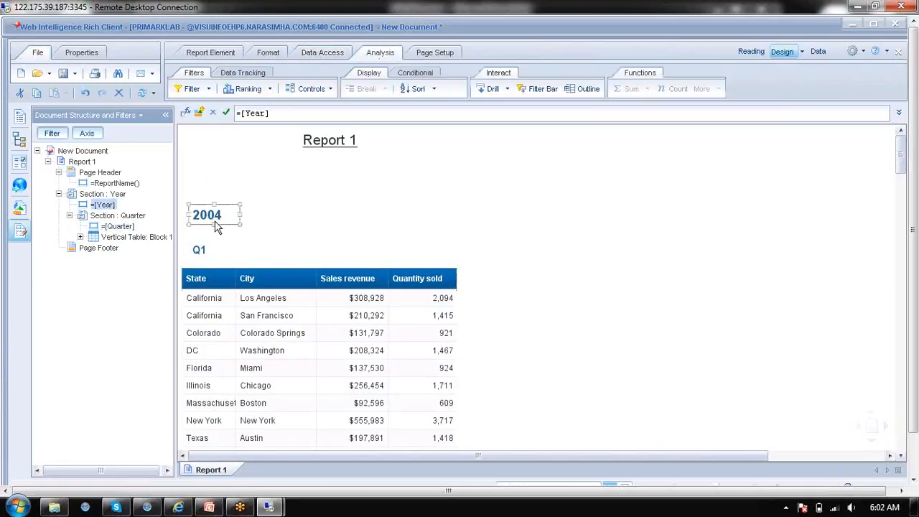
pyautogui.click(583, 92)
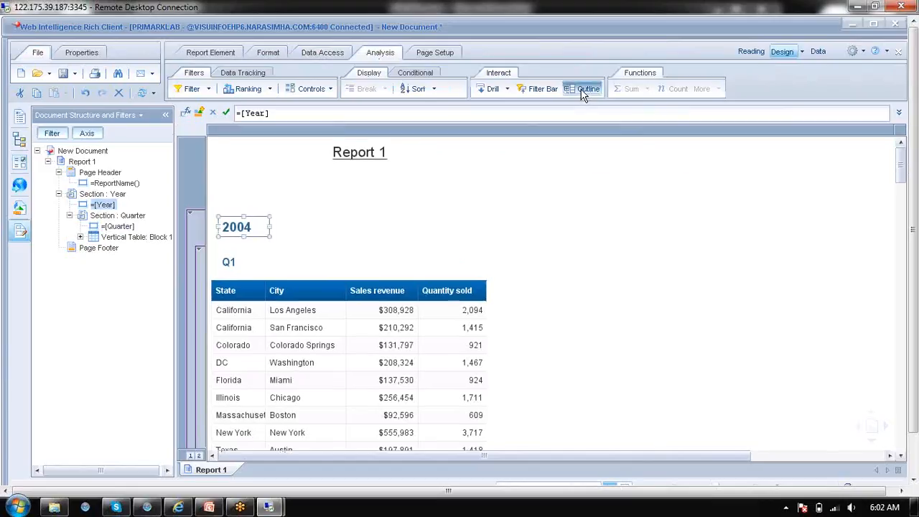
pyautogui.click(200, 247)
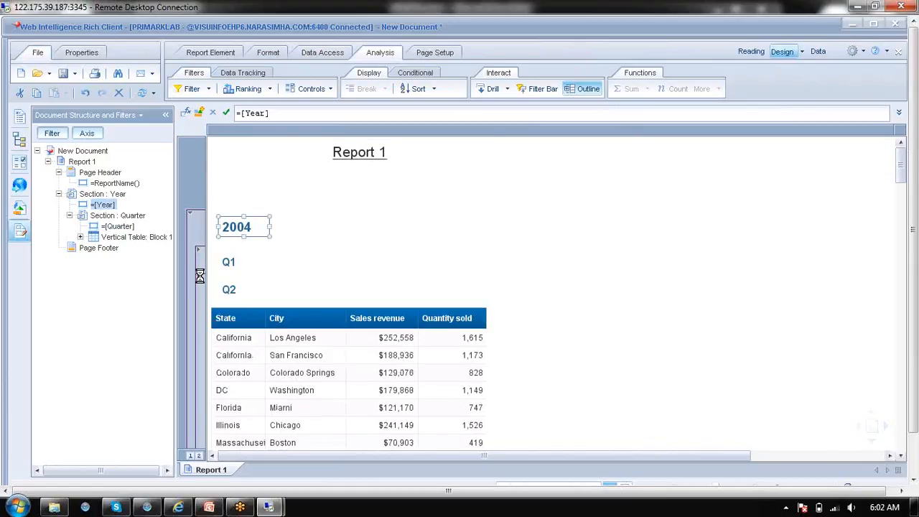
pyautogui.click(200, 276)
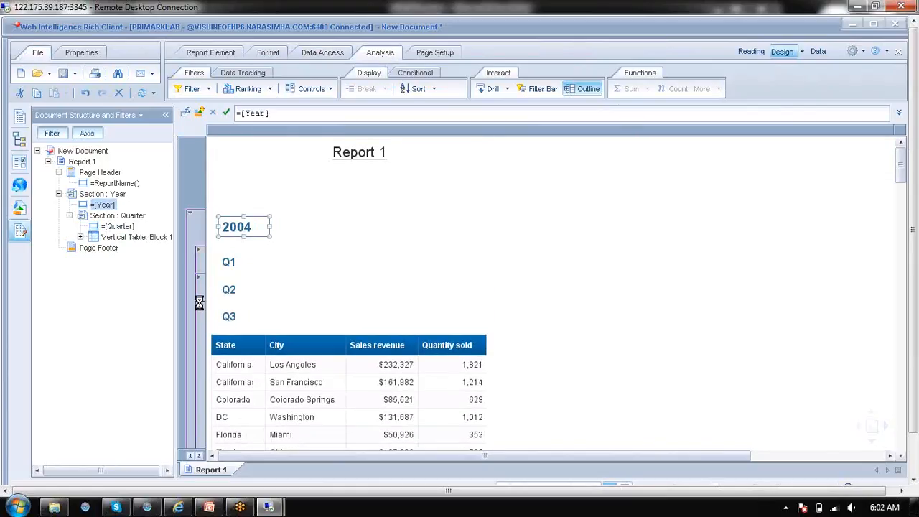
pyautogui.click(200, 303)
pyautogui.click(200, 334)
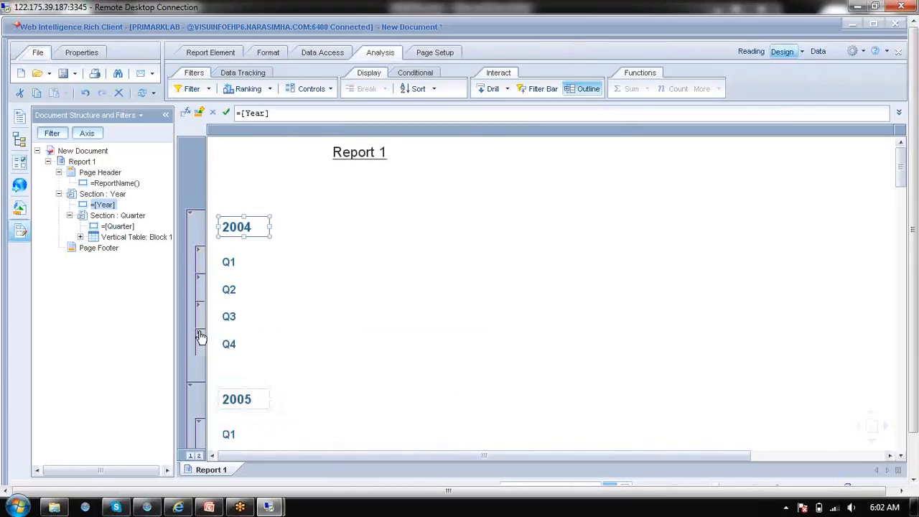
# Collapse the 2004 section, the quarters under 2005, and the 2005 and 2006 sections so only year headings are displayed
pyautogui.click(192, 212)
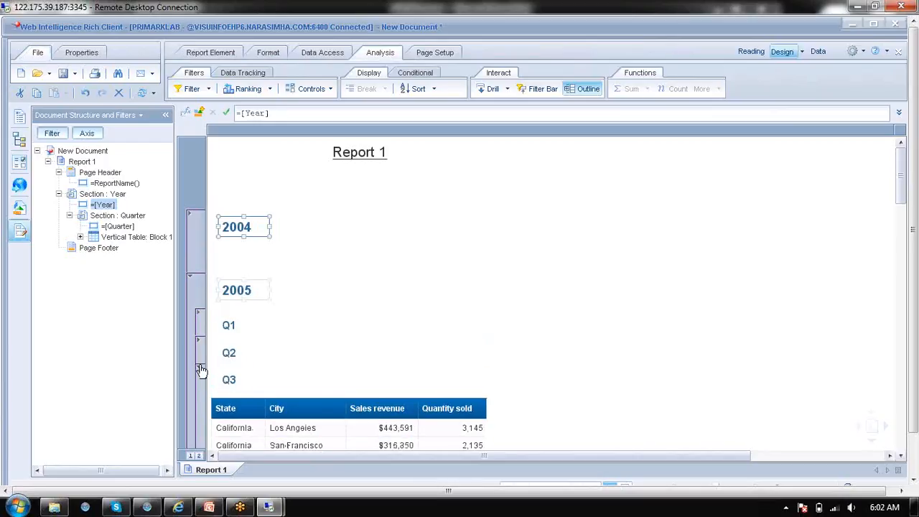
pyautogui.click(201, 369)
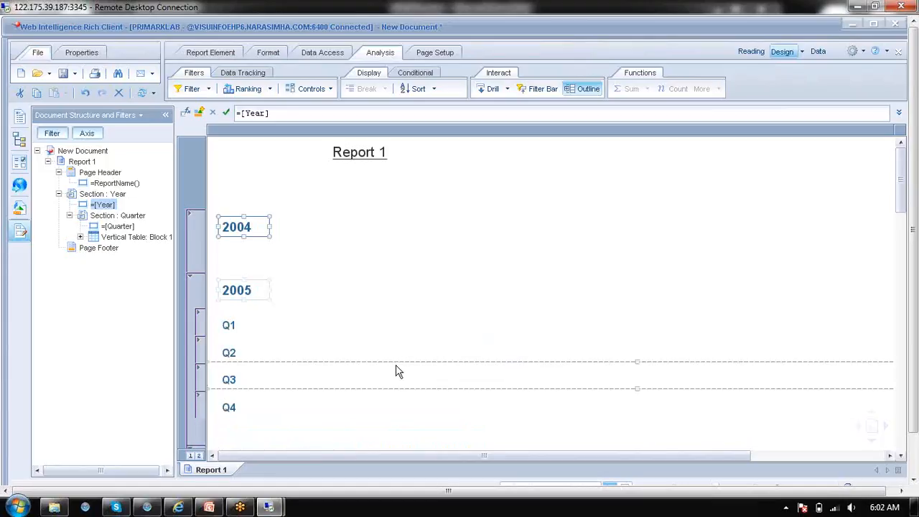
pyautogui.click(191, 278)
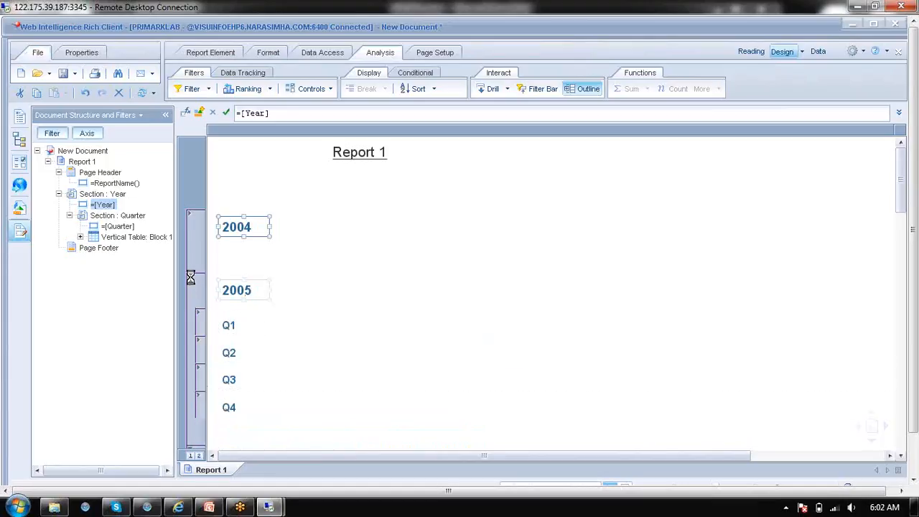
pyautogui.click(191, 341)
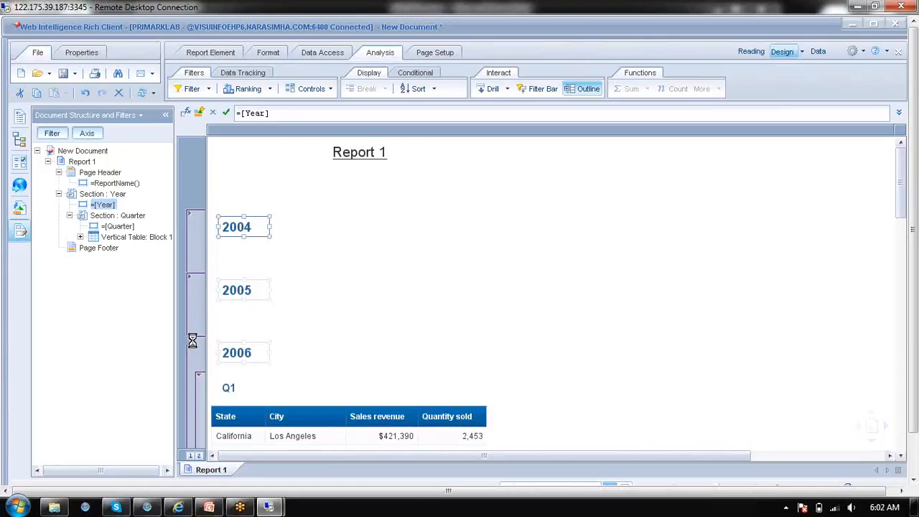
pyautogui.click(289, 266)
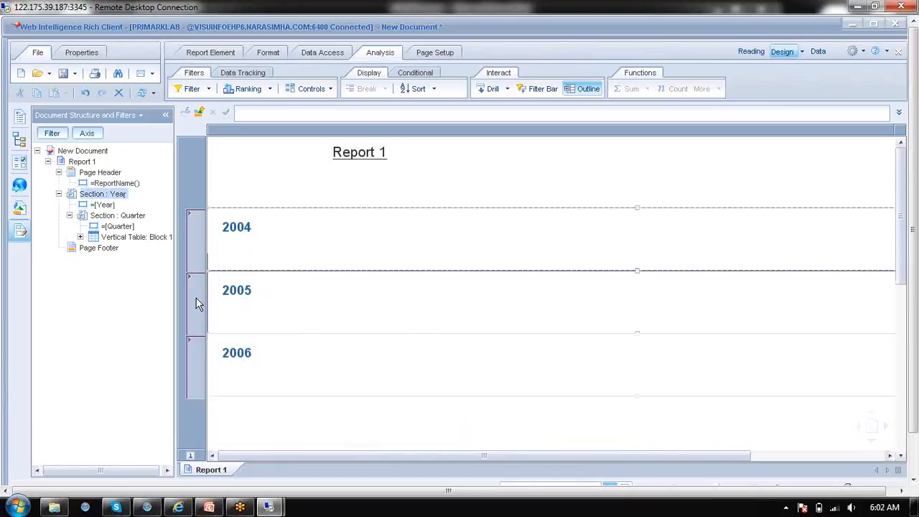
# Expand the 2004 section to examine its quarters, collapse their tables, and fold the year up again
pyautogui.click(189, 215)
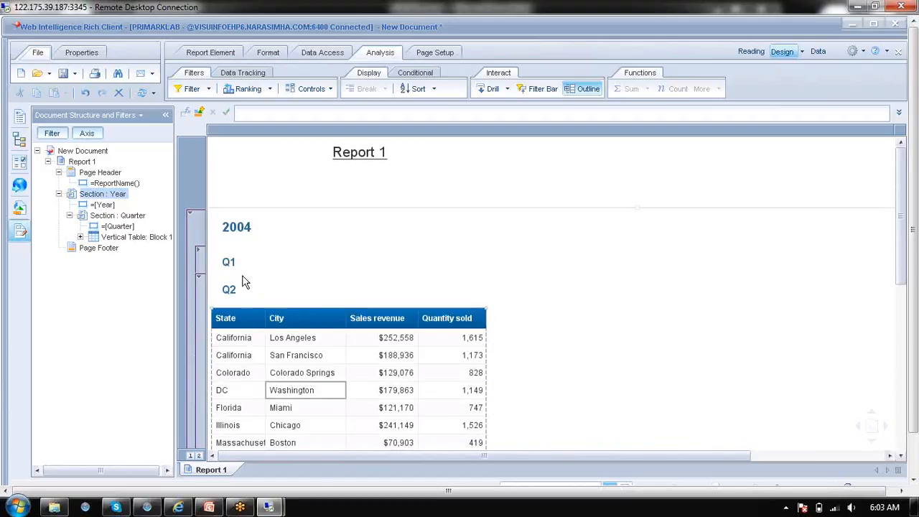
pyautogui.click(199, 276)
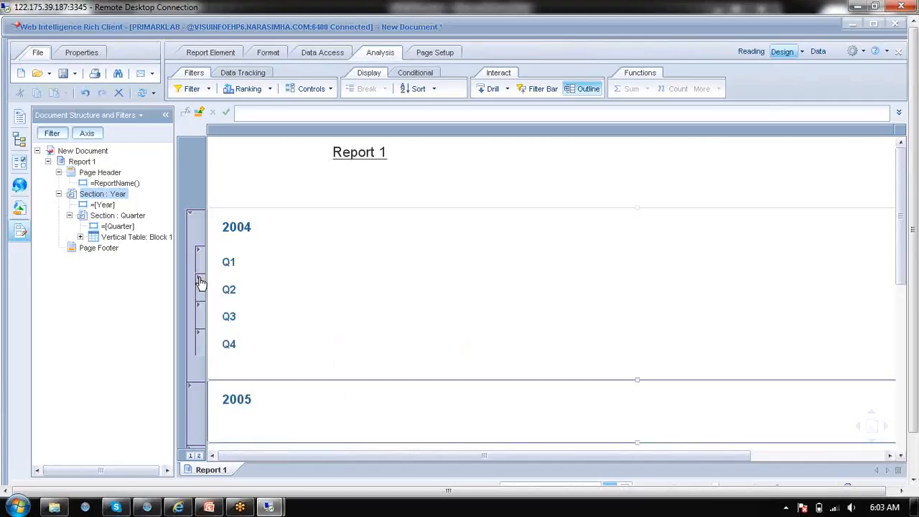
pyautogui.click(191, 219)
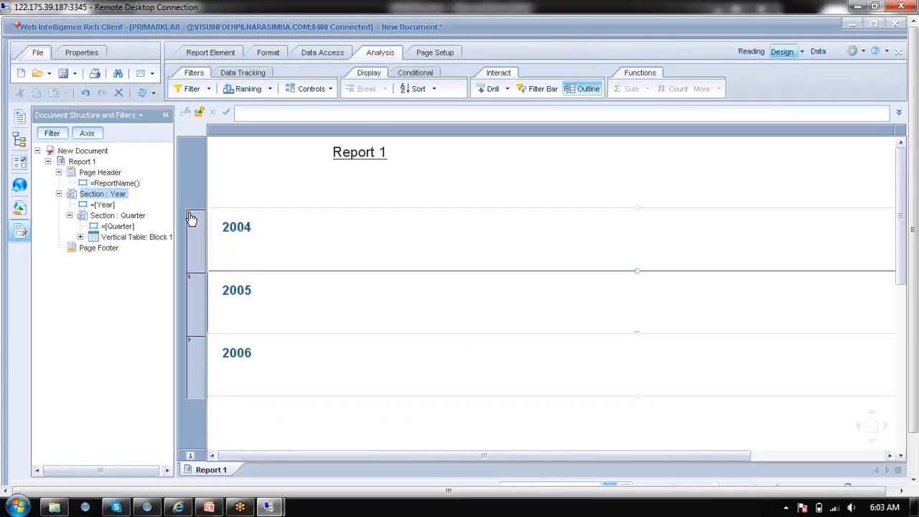
pyautogui.click(343, 162)
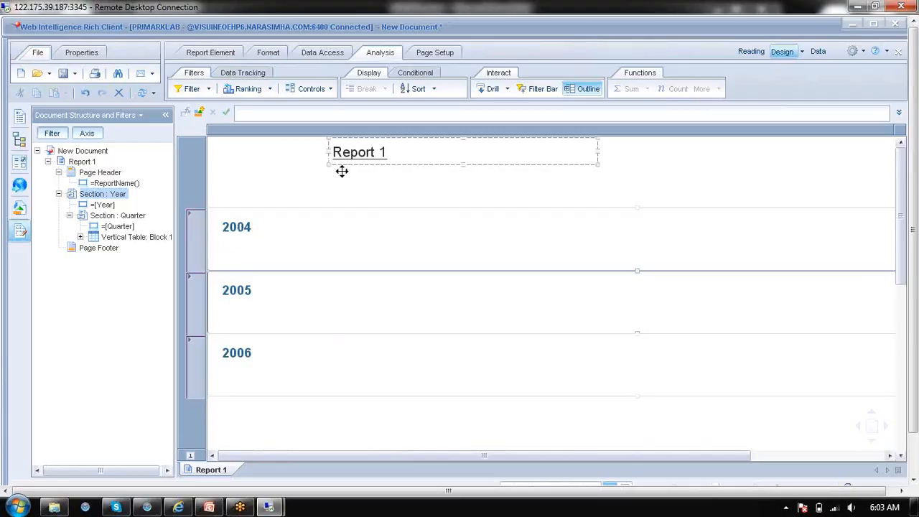
pyautogui.click(673, 20)
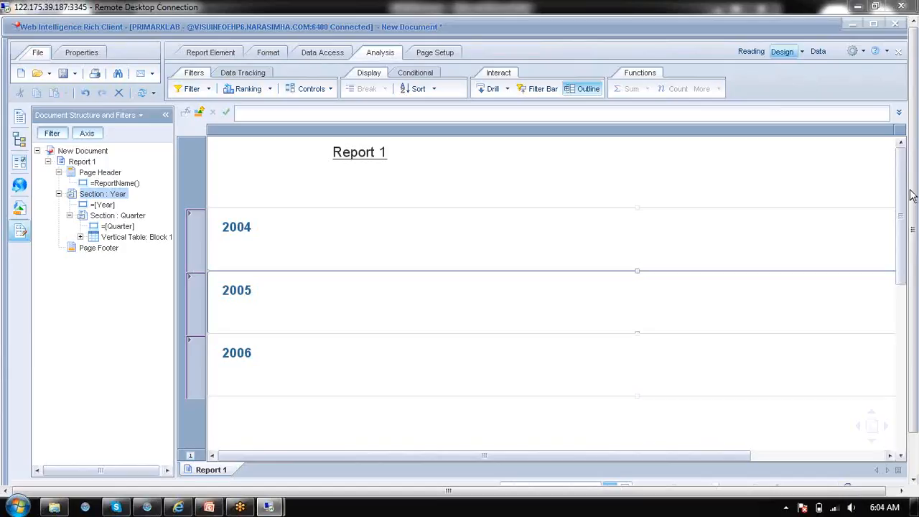
# Switch to the SAP BO Course presentation in PowerPoint and start the slide show from the Crystal Reports slide
pyautogui.click(209, 506)
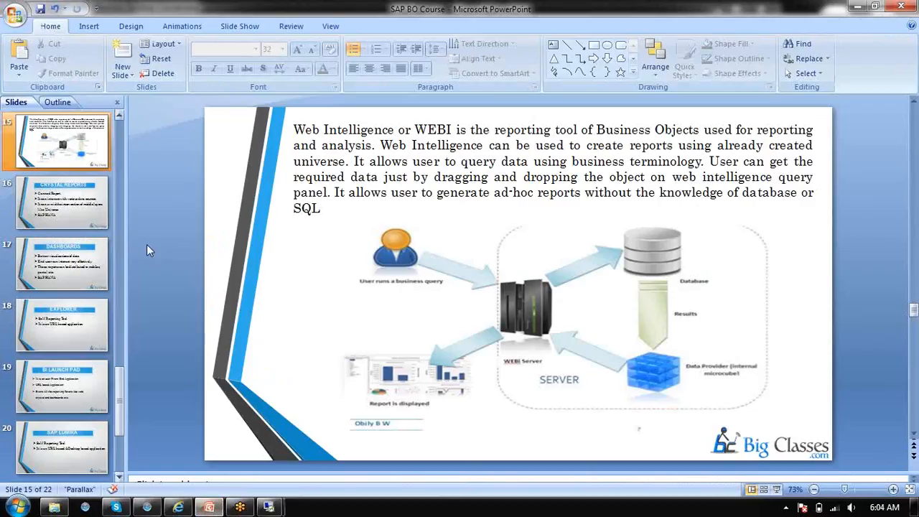
pyautogui.click(81, 199)
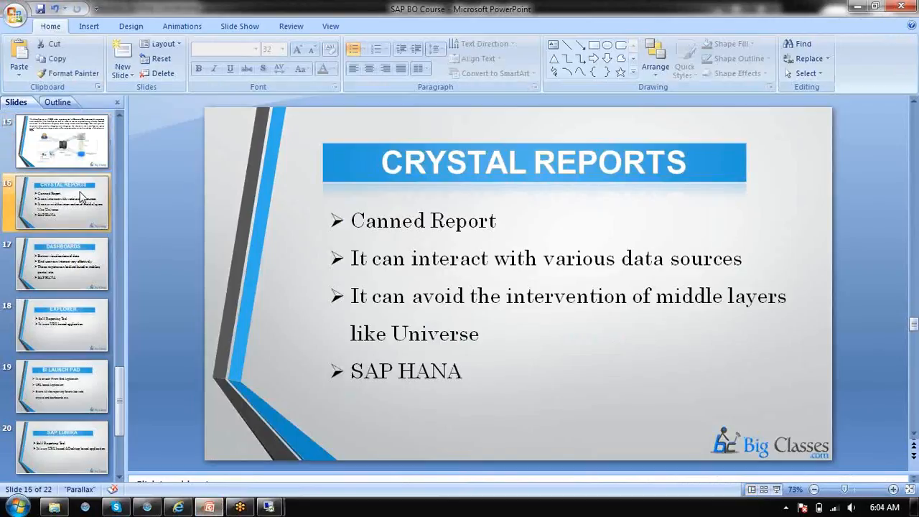
pyautogui.click(777, 489)
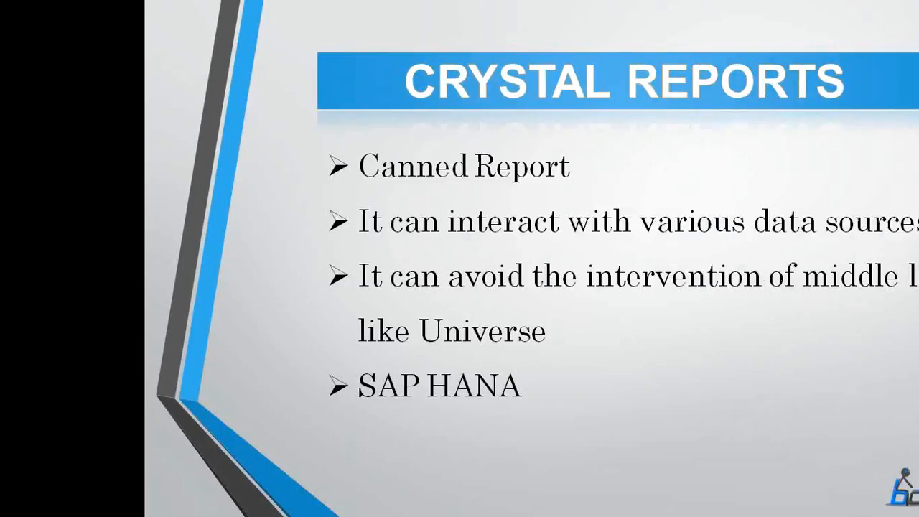
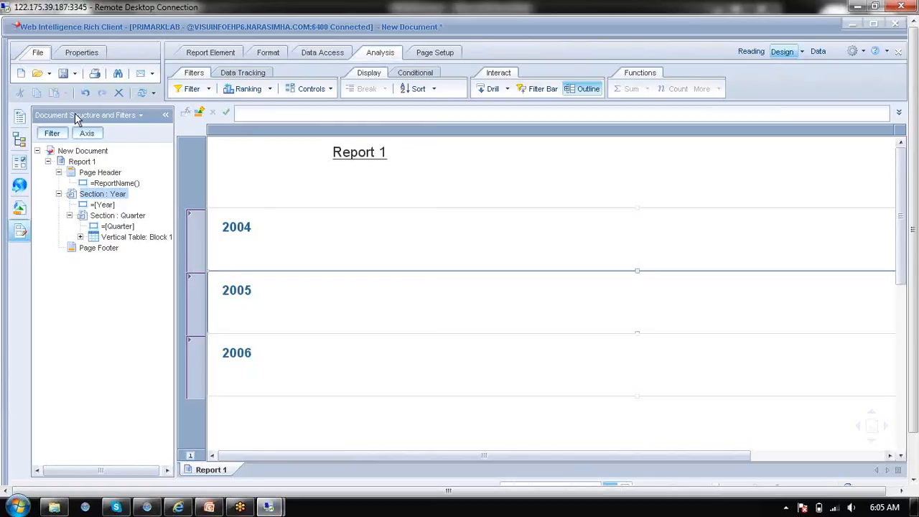
# Cancel the new Web Intelligence document and switch to SAMPLE REPORT in Crystal Reports for Enterprise on the other remote desktop
pyautogui.click(21, 74)
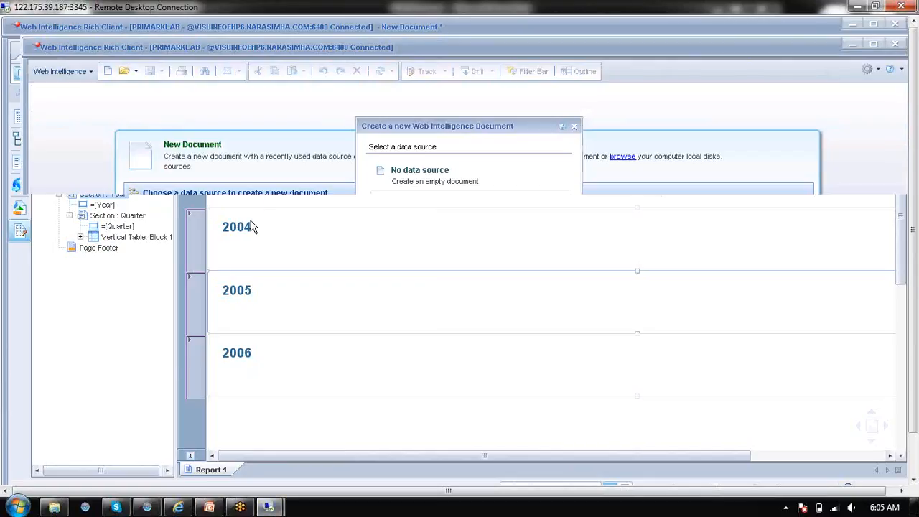
pyautogui.click(547, 404)
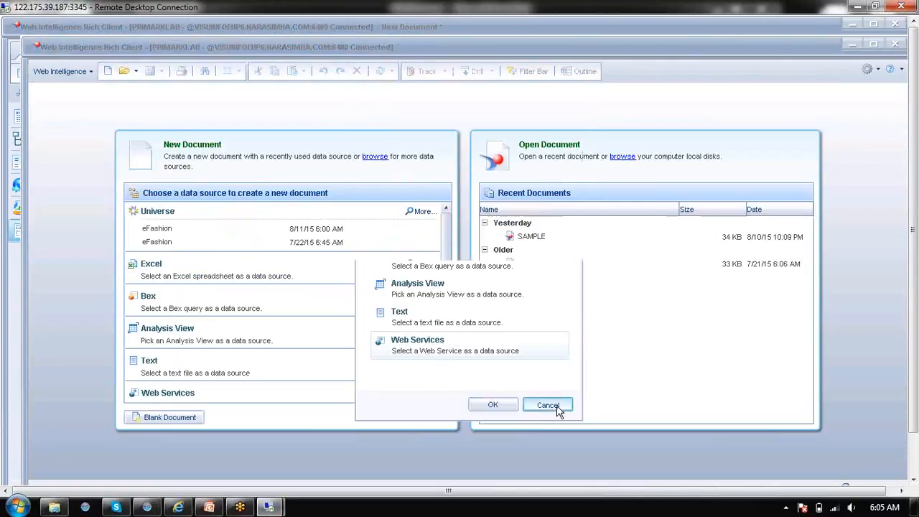
pyautogui.moveTo(268, 507)
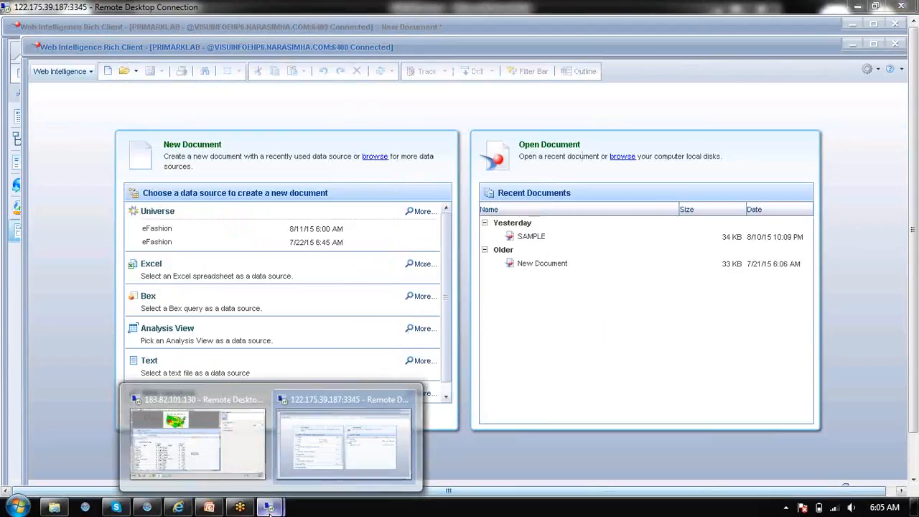
pyautogui.click(207, 468)
pyautogui.click(264, 474)
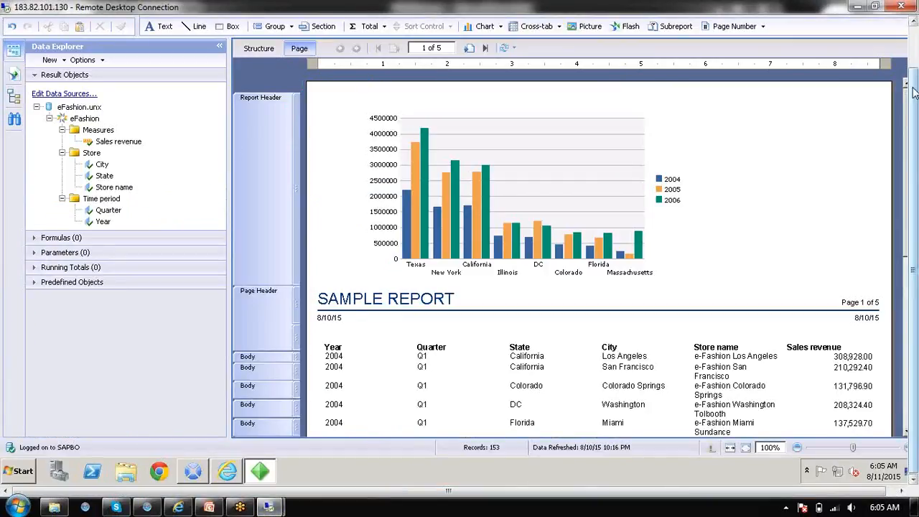
pyautogui.moveTo(914, 88); pyautogui.dragTo(914, 48)
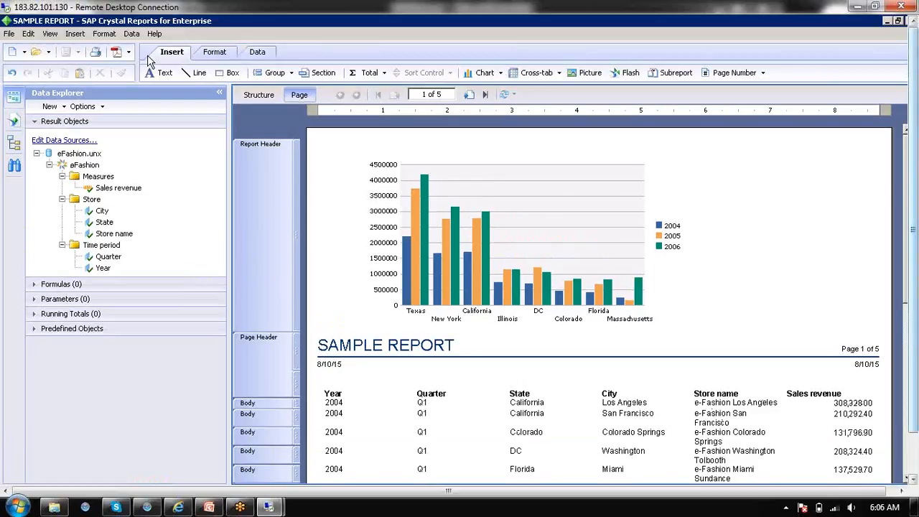
# Start a new report based on the previously used eFashion.unx universe connection and continue to its query definition
pyautogui.click(12, 52)
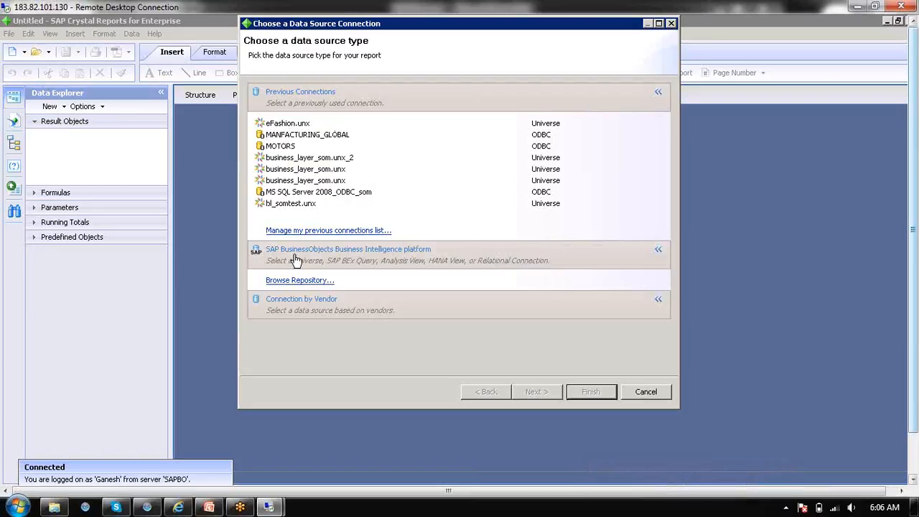
pyautogui.click(298, 303)
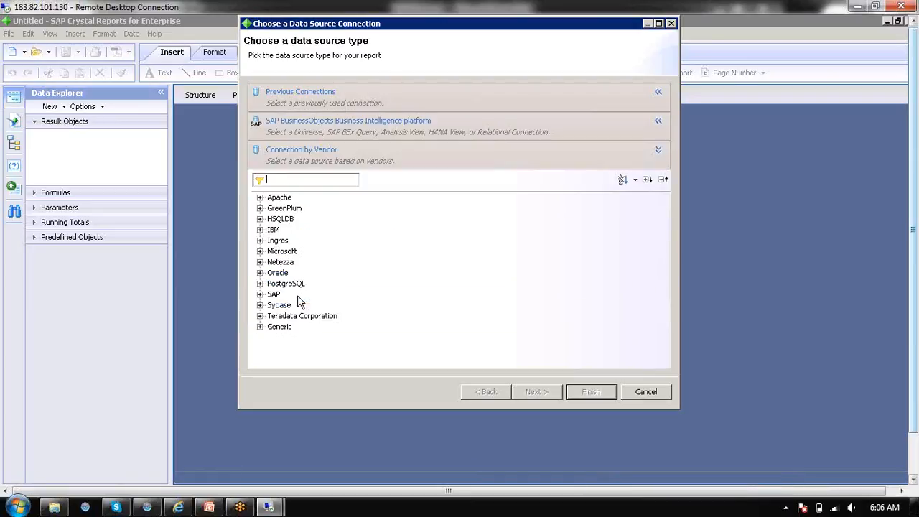
pyautogui.click(316, 98)
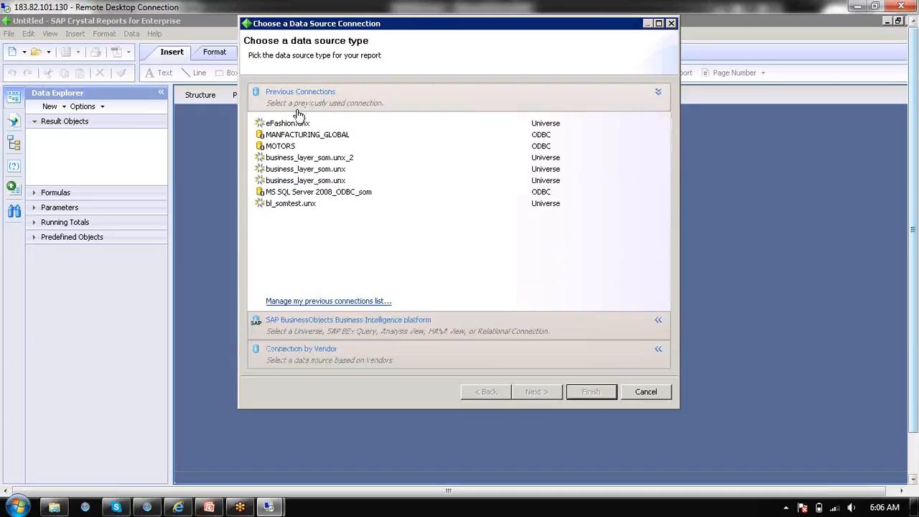
pyautogui.click(293, 124)
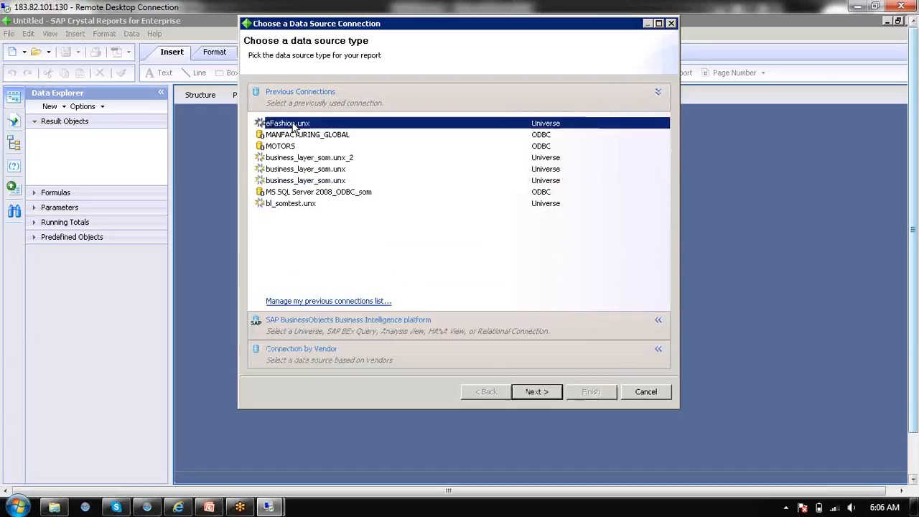
pyautogui.click(543, 394)
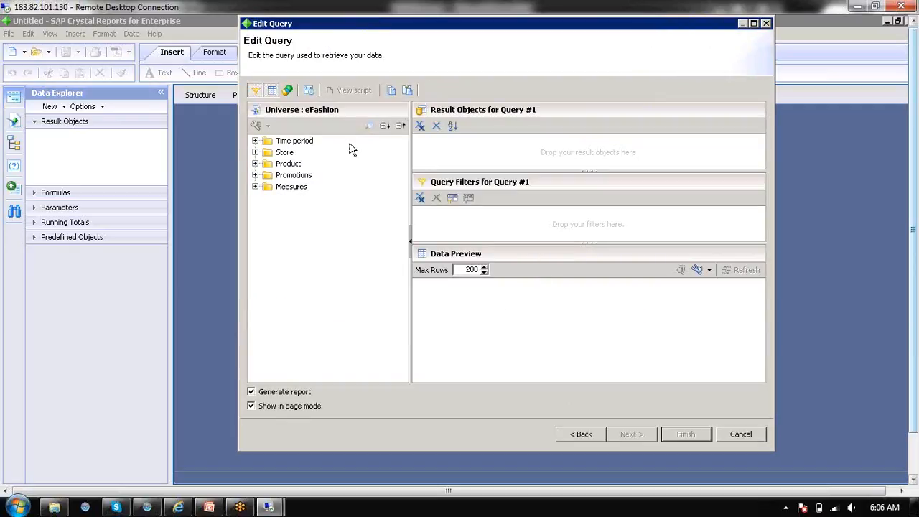
# Add Year from Time period and State, City and Store name from Store to the query's result objects
pyautogui.click(256, 141)
pyautogui.doubleClick(296, 153)
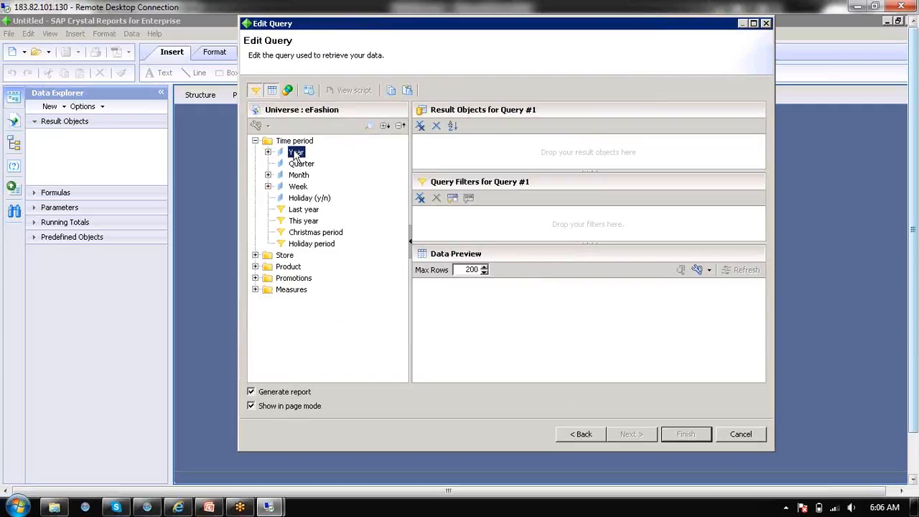
pyautogui.click(256, 255)
pyautogui.doubleClick(297, 267)
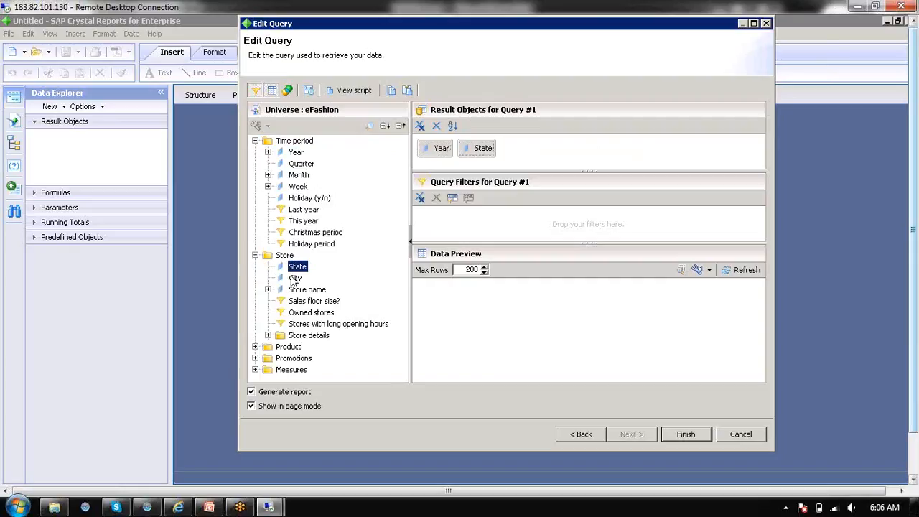
pyautogui.doubleClick(295, 278)
pyautogui.doubleClick(307, 290)
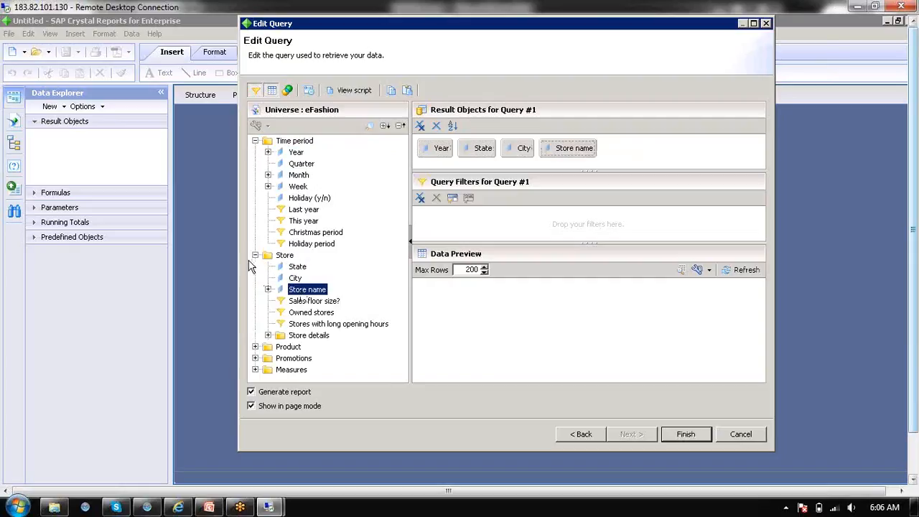
# Add the Sales revenue and Quantity sold measures to the query's result objects
pyautogui.click(255, 255)
pyautogui.click(256, 290)
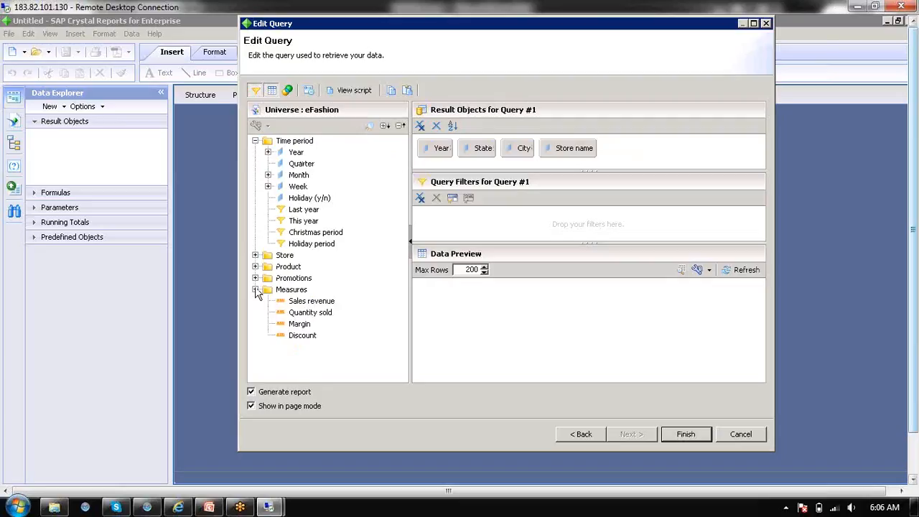
pyautogui.doubleClick(311, 301)
pyautogui.doubleClick(310, 313)
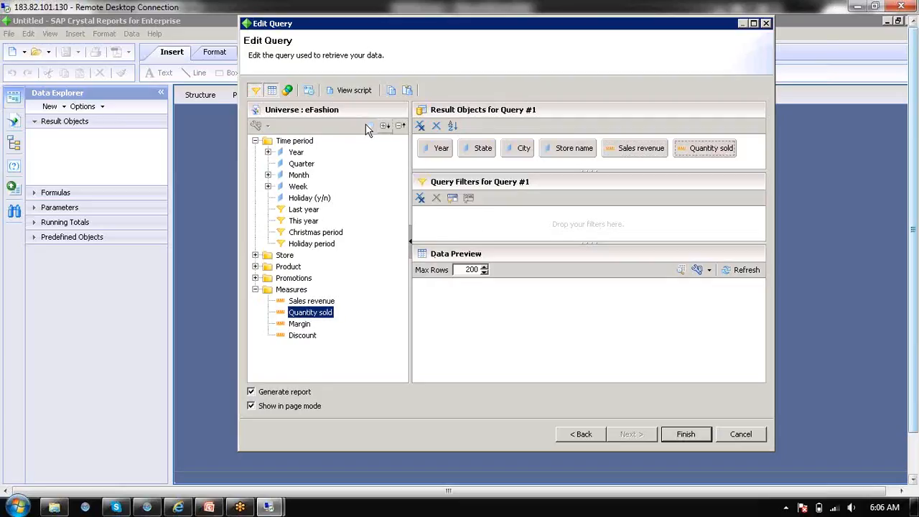
# Review the query script, set the query to use the custom script, and try to generate the report
pyautogui.click(351, 90)
pyautogui.click(371, 60)
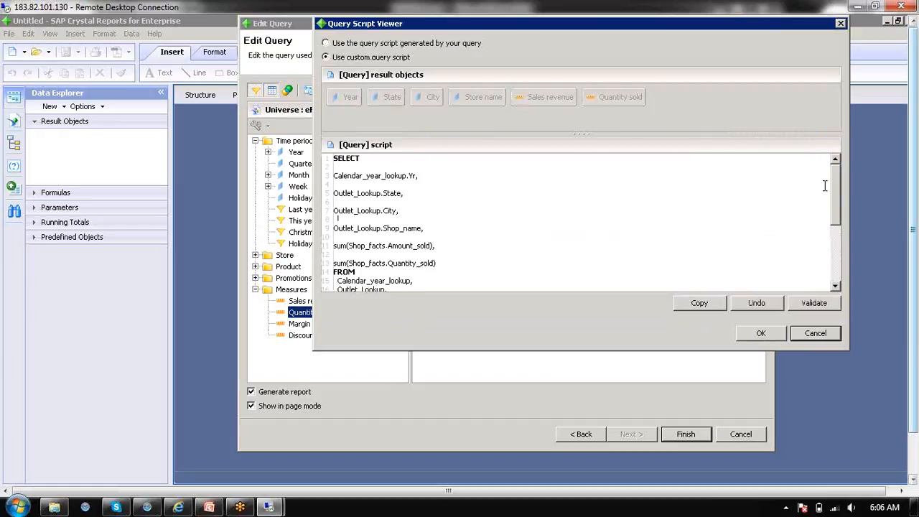
pyautogui.moveTo(836, 194); pyautogui.dragTo(840, 275)
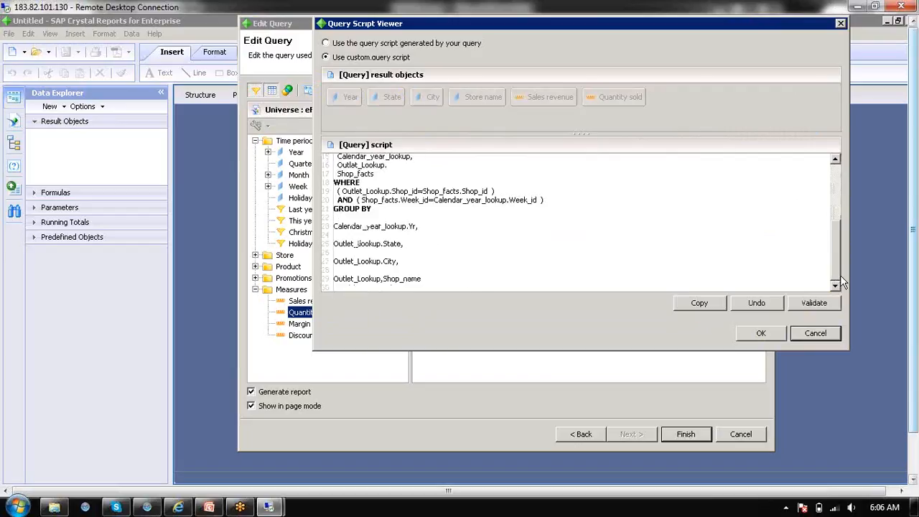
pyautogui.click(761, 333)
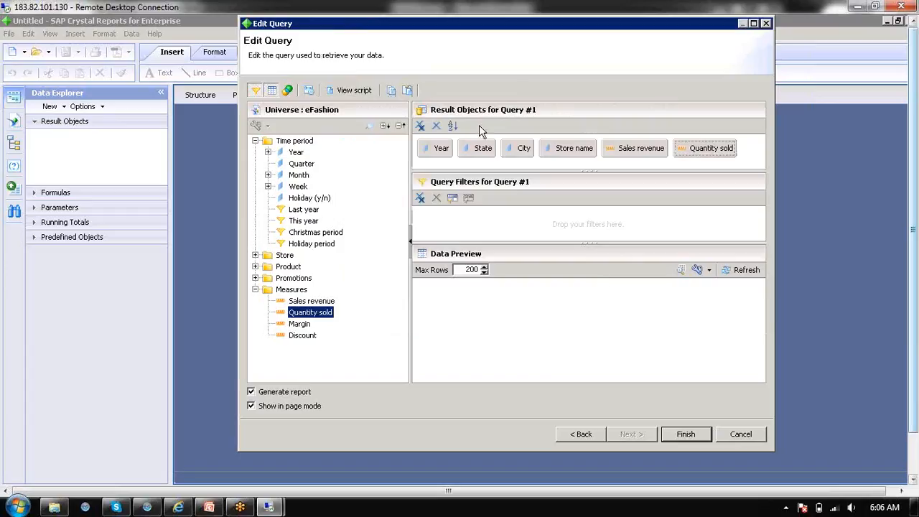
pyautogui.click(684, 433)
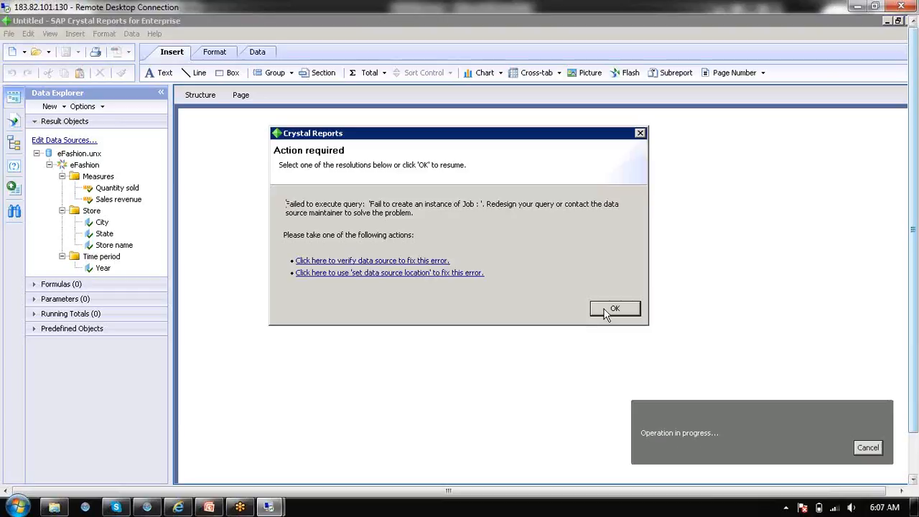
pyautogui.click(607, 311)
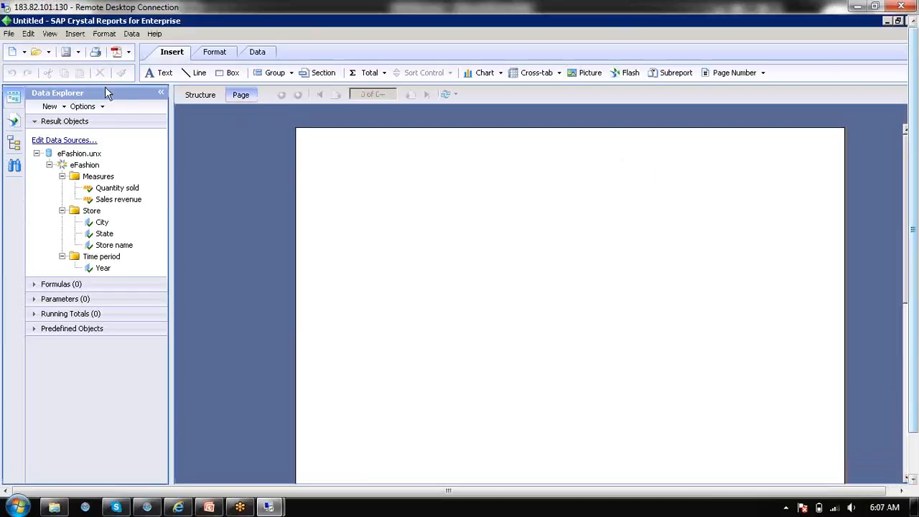
# Exit Crystal Reports for Enterprise without saving the untitled report and start the program again
pyautogui.click(10, 34)
pyautogui.click(38, 341)
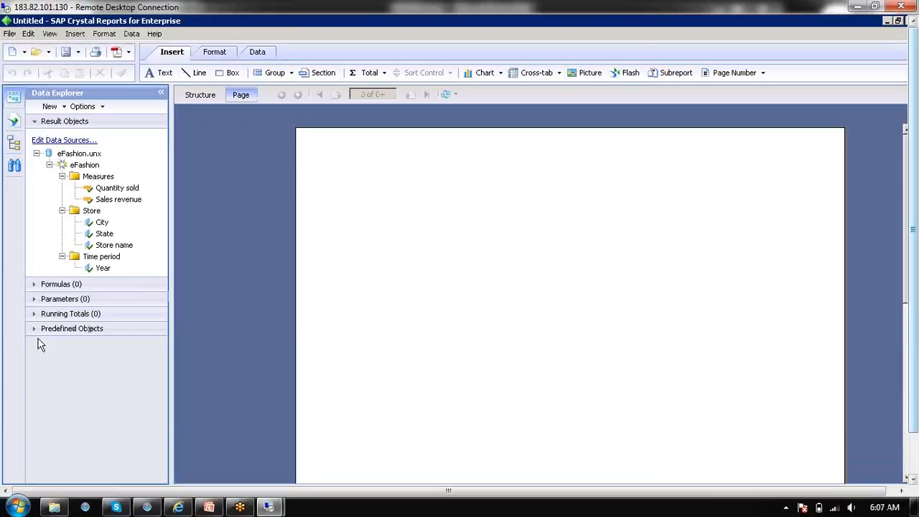
pyautogui.click(535, 270)
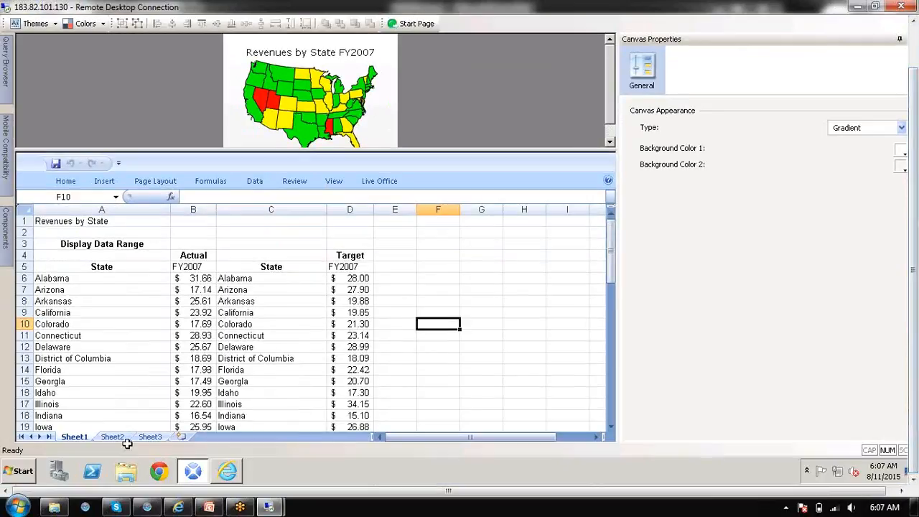
pyautogui.click(19, 471)
pyautogui.click(86, 240)
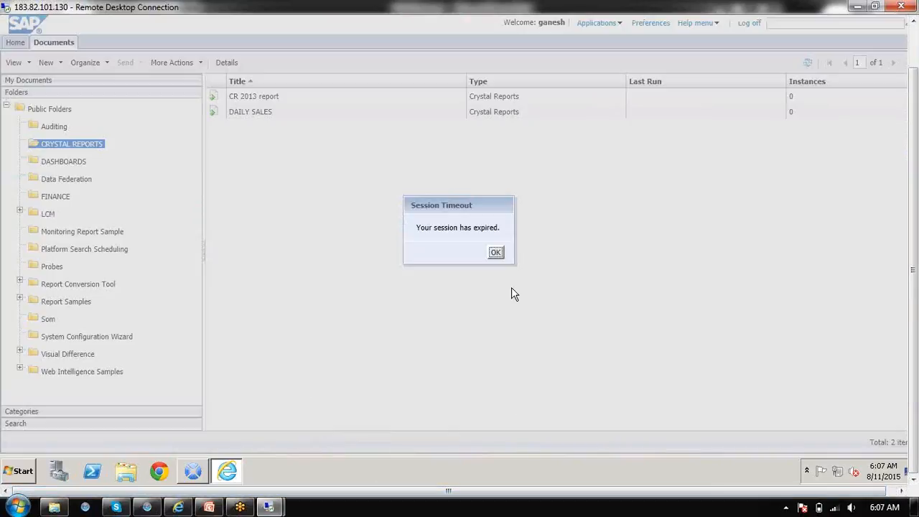
# Dismiss the session timeout in the BI launch pad and enter the account password on the logon page
pyautogui.click(497, 253)
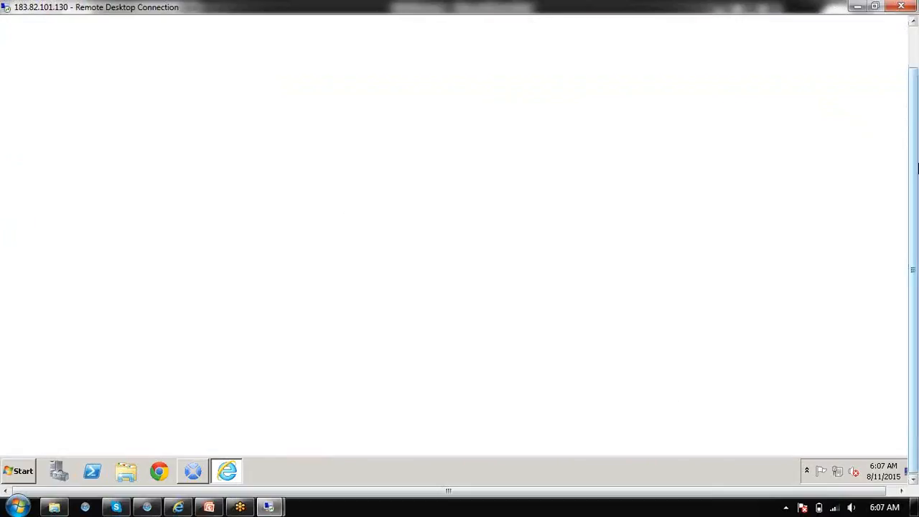
pyautogui.moveTo(917, 169); pyautogui.dragTo(916, 111)
pyautogui.click(476, 272)
pyautogui.write('•••••••')
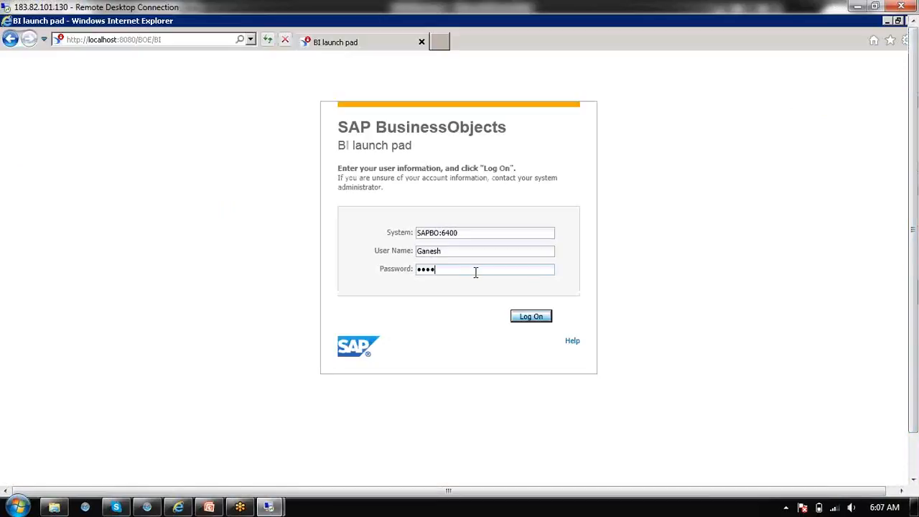
pyautogui.write('••••••')
pyautogui.press('Tab')
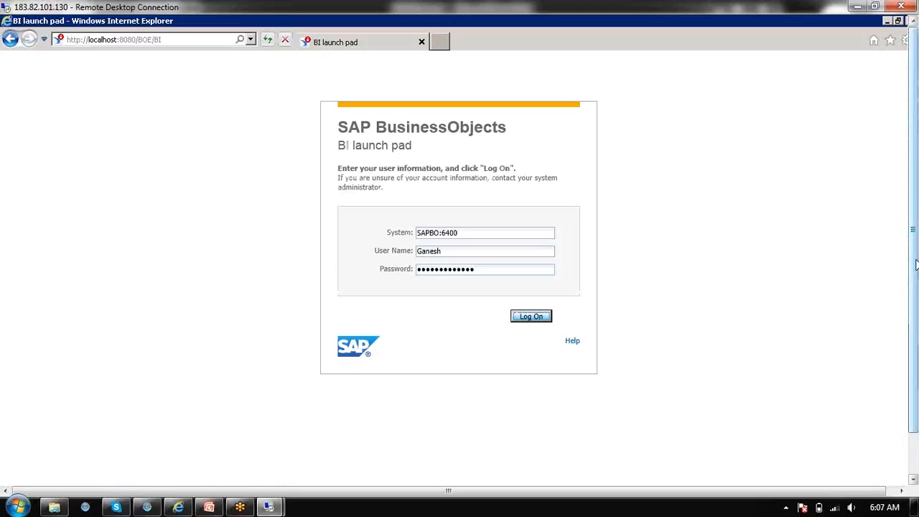
# Minimize the BI launch pad browser window and launch SAP Crystal Reports for Enterprise 4
pyautogui.moveTo(916, 268); pyautogui.dragTo(916, 310)
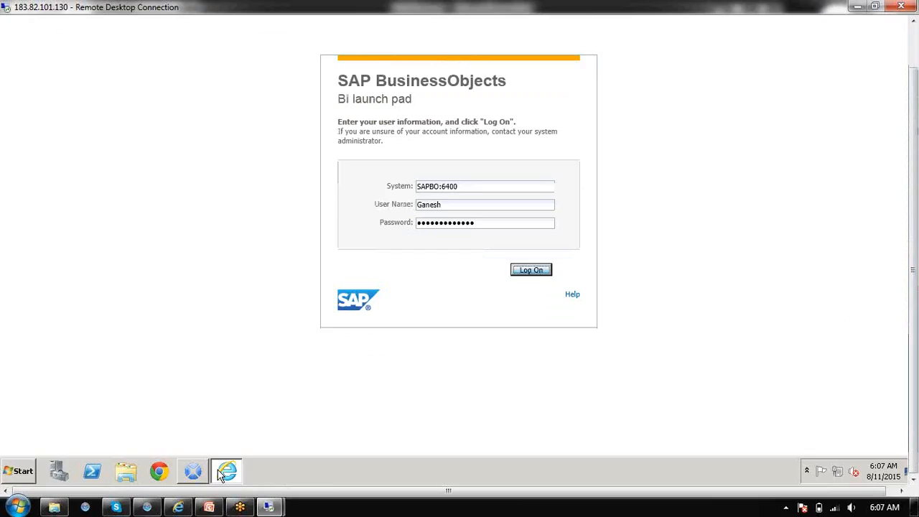
pyautogui.click(219, 473)
pyautogui.click(16, 464)
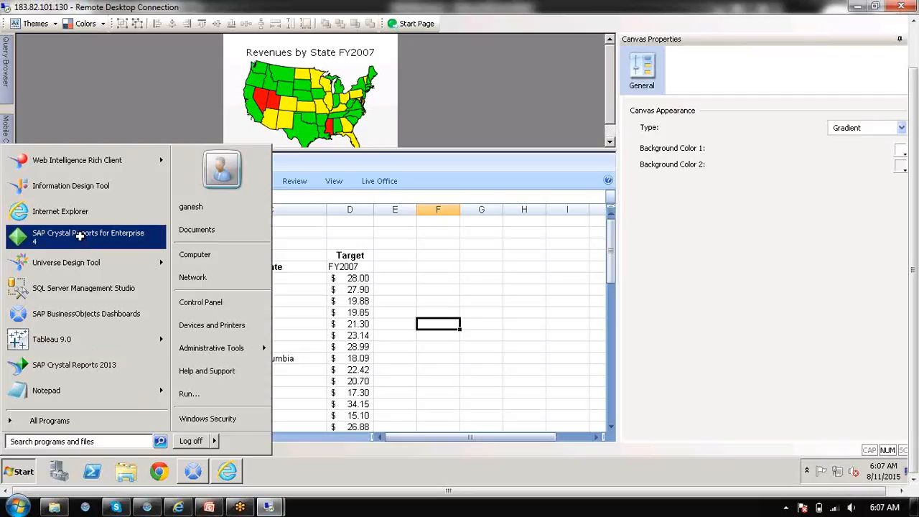
pyautogui.click(80, 236)
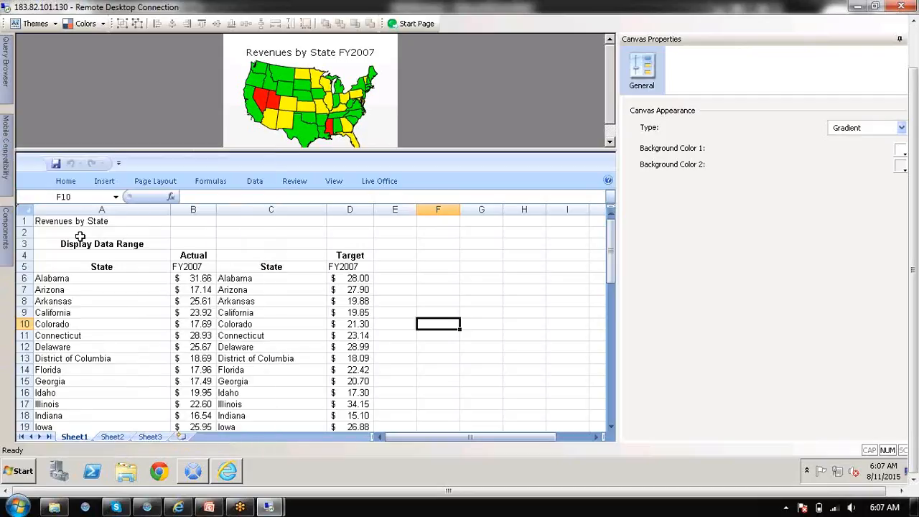
# Show the remote desktop, check the running processes in Windows Task Manager, and close it
pyautogui.rightClick(309, 472)
pyautogui.click(351, 420)
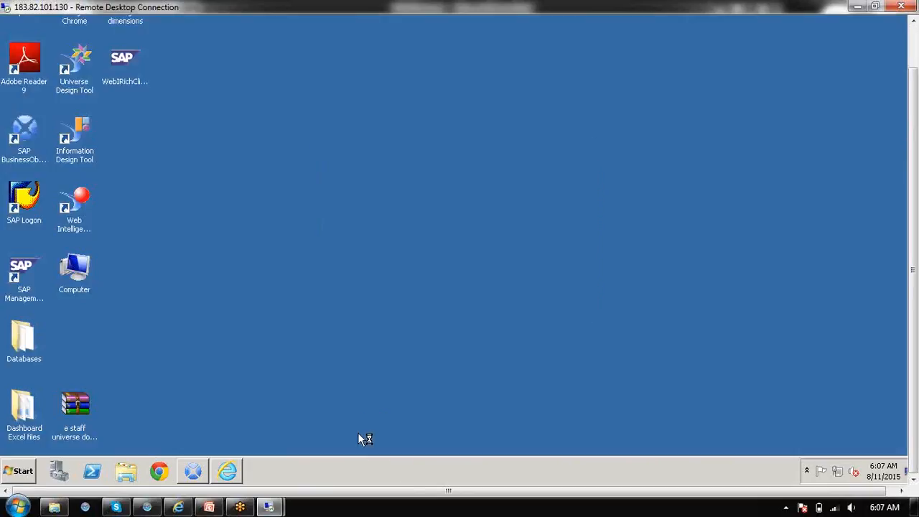
pyautogui.rightClick(334, 460)
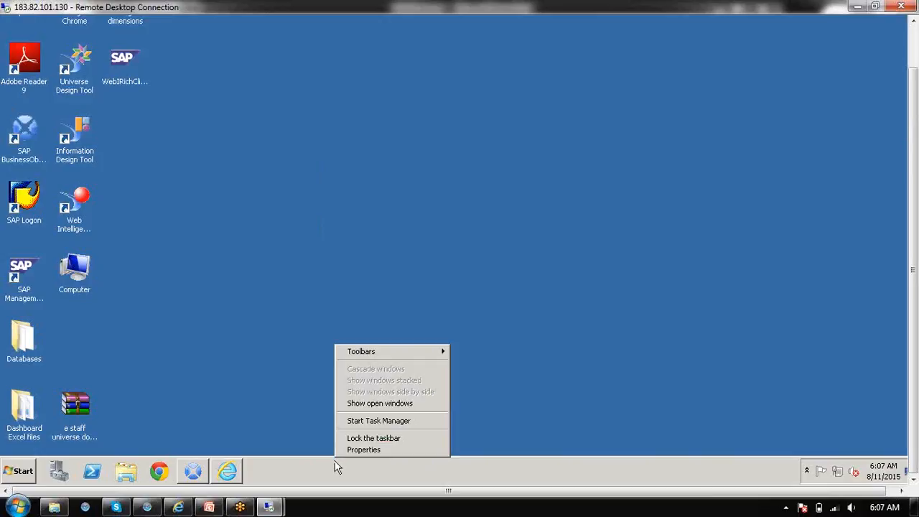
pyautogui.click(355, 425)
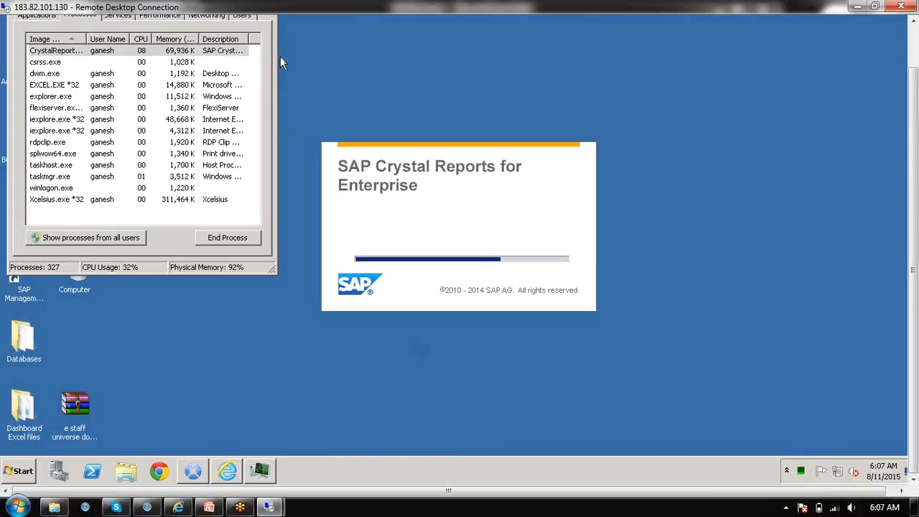
pyautogui.click(275, 22)
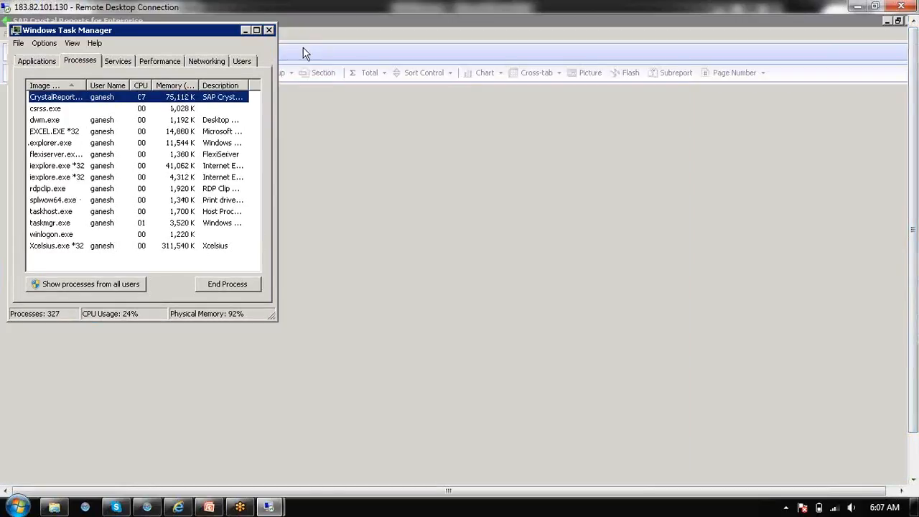
pyautogui.click(270, 30)
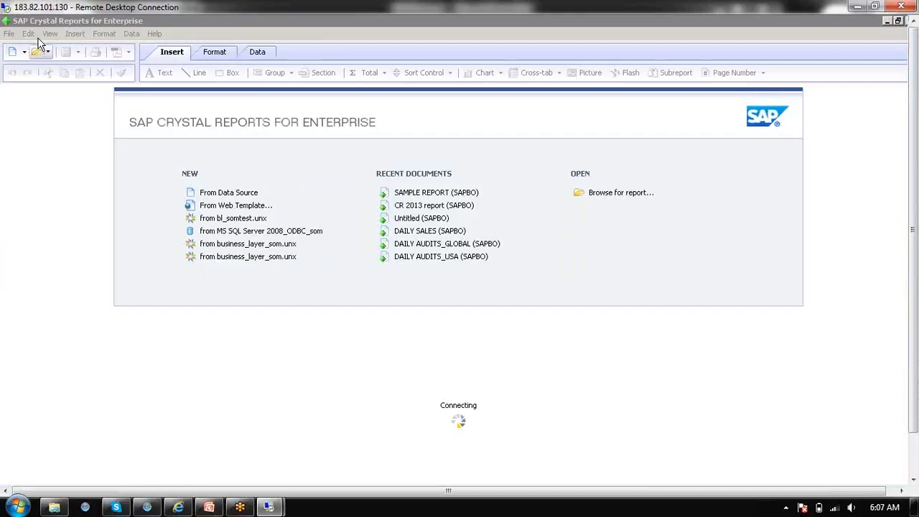
# Log on to the SAPBO server from Crystal Reports for Enterprise, entering the account password
pyautogui.click(10, 36)
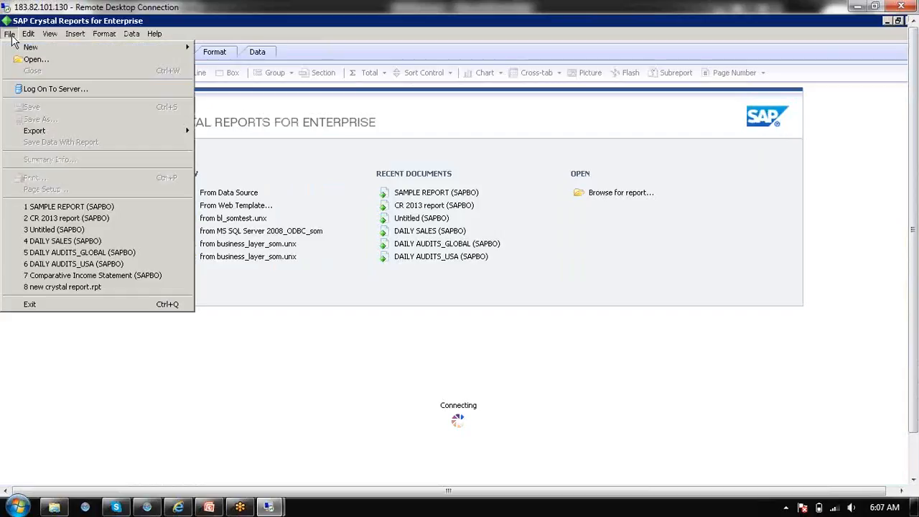
pyautogui.click(10, 36)
pyautogui.click(10, 36)
pyautogui.click(38, 89)
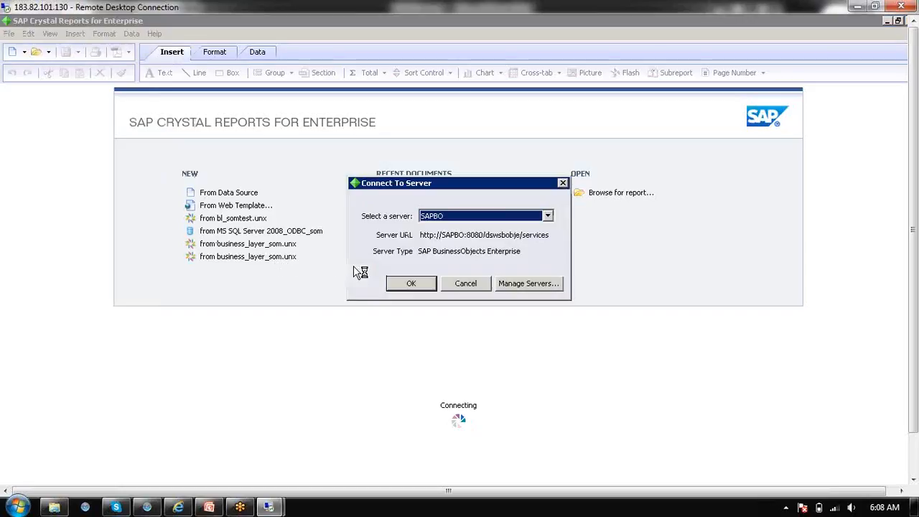
pyautogui.click(415, 286)
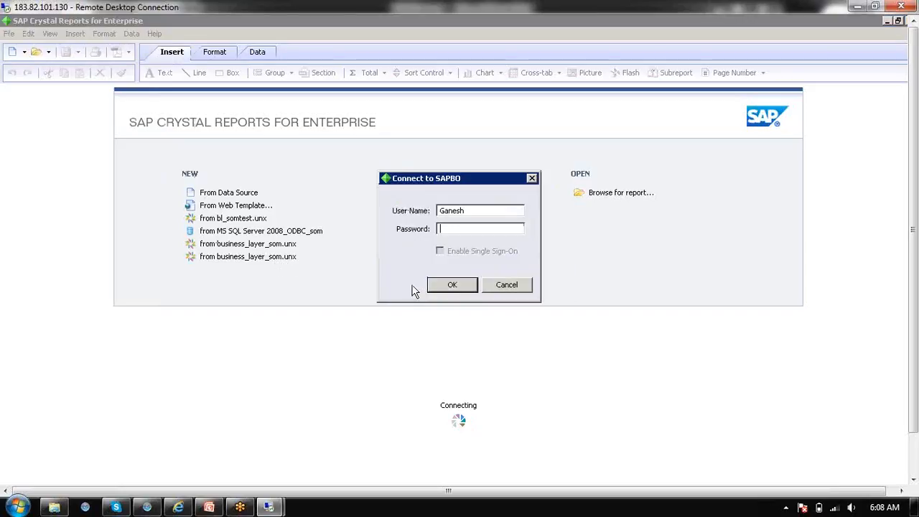
pyautogui.write('•••••')
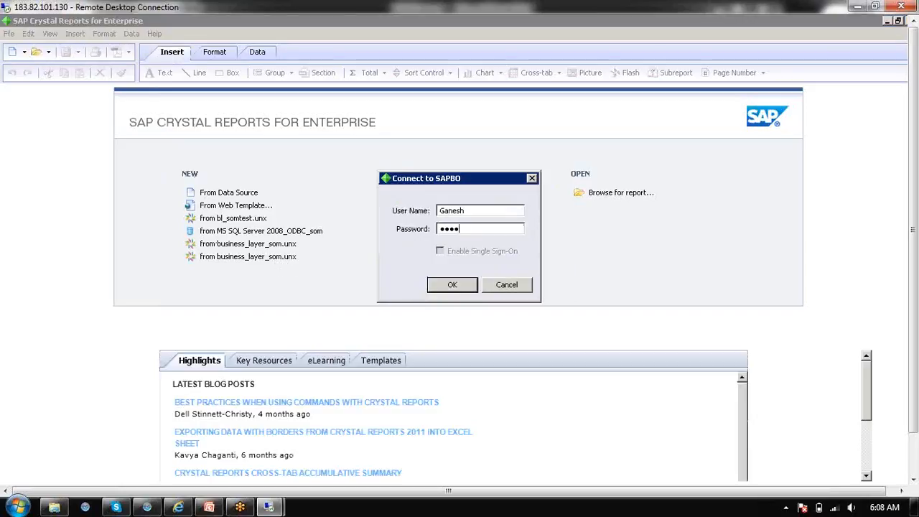
pyautogui.press('Return')
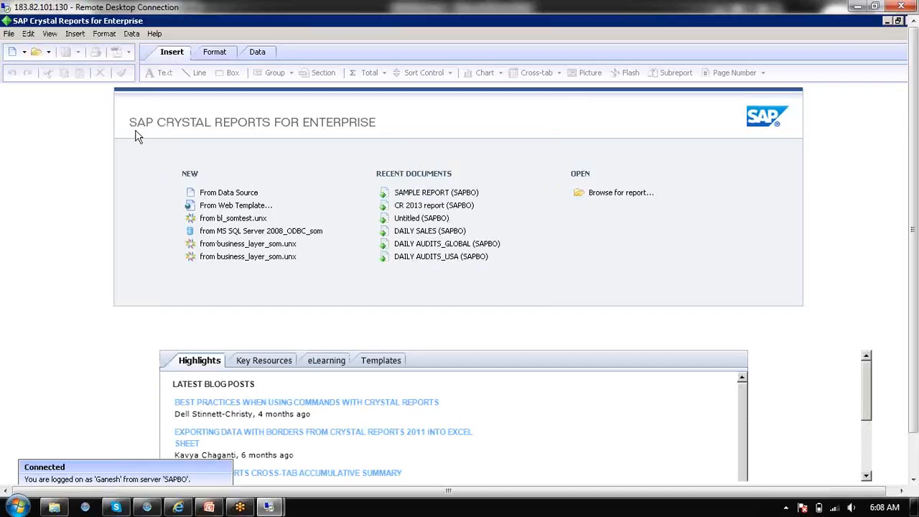
# Start a new report from the eFashion.unx previous connection and expand the universe's Promotions and Product folders
pyautogui.click(13, 52)
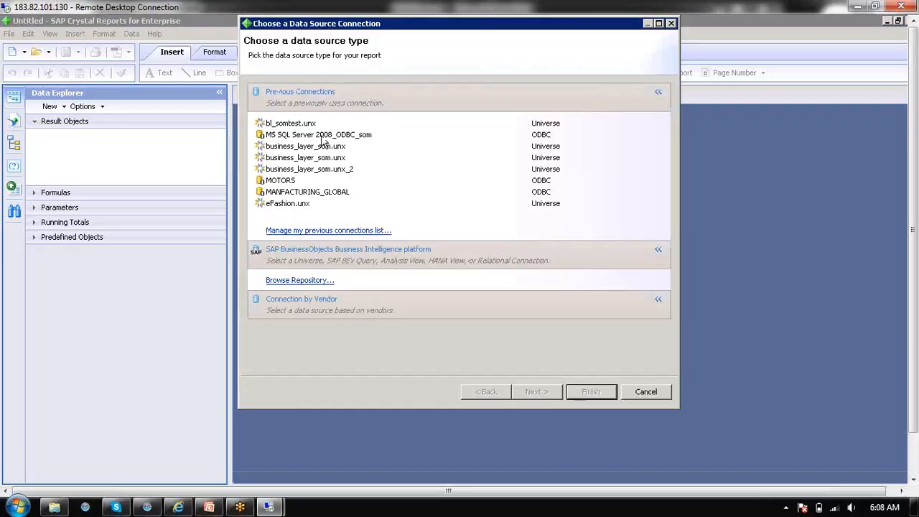
pyautogui.click(299, 204)
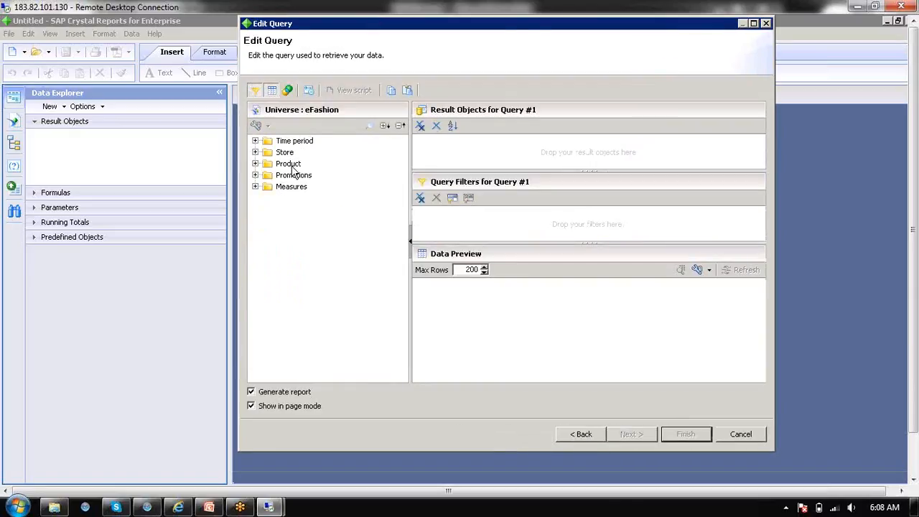
pyautogui.click(256, 176)
pyautogui.click(311, 187)
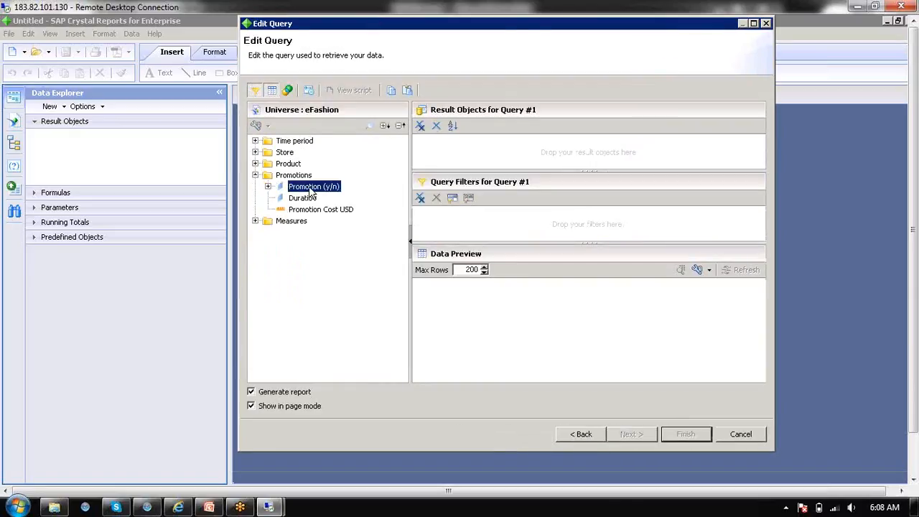
pyautogui.click(256, 163)
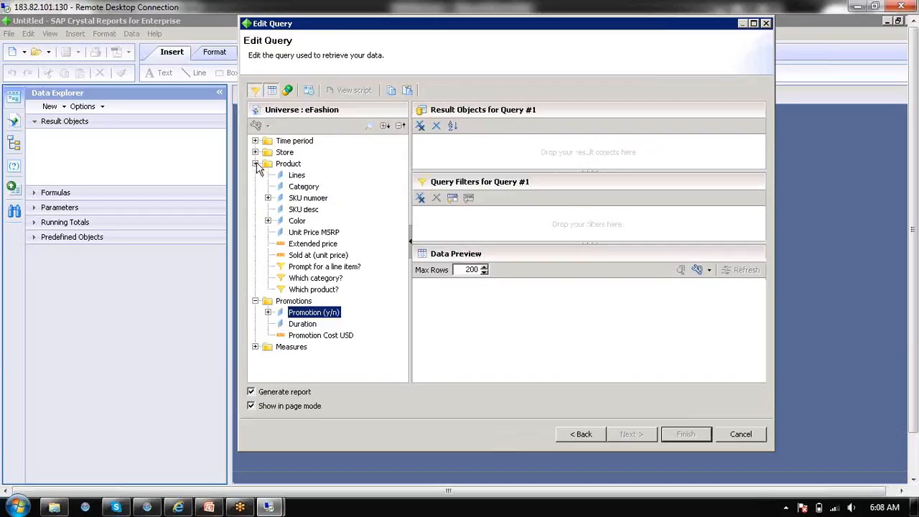
# Add Lines, Category, SKU number, Extended price and Sold at (unit price) to the query results and generate the report
pyautogui.doubleClick(297, 177)
pyautogui.doubleClick(301, 187)
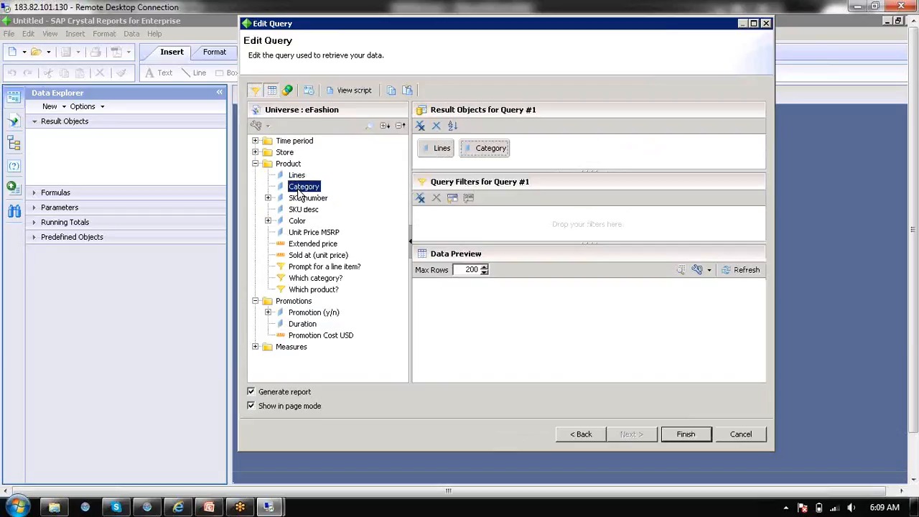
pyautogui.doubleClick(307, 198)
pyautogui.doubleClick(314, 245)
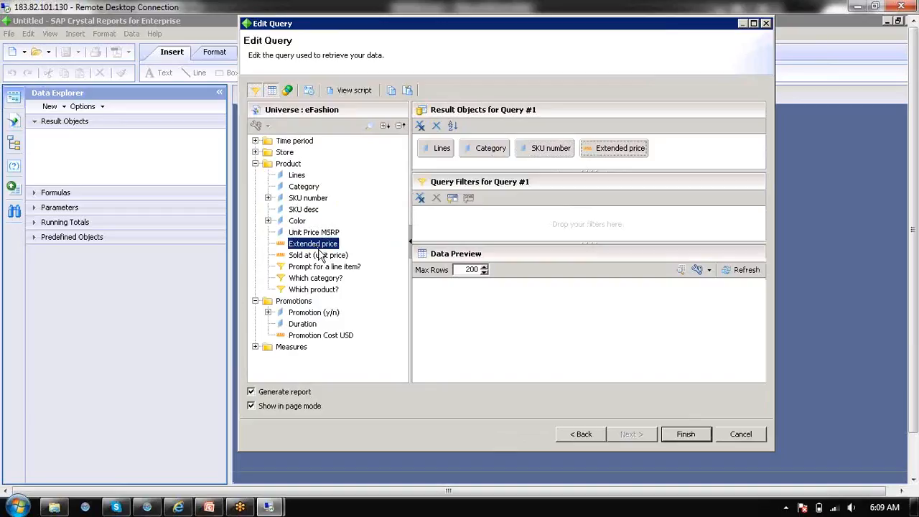
pyautogui.doubleClick(318, 255)
pyautogui.click(695, 434)
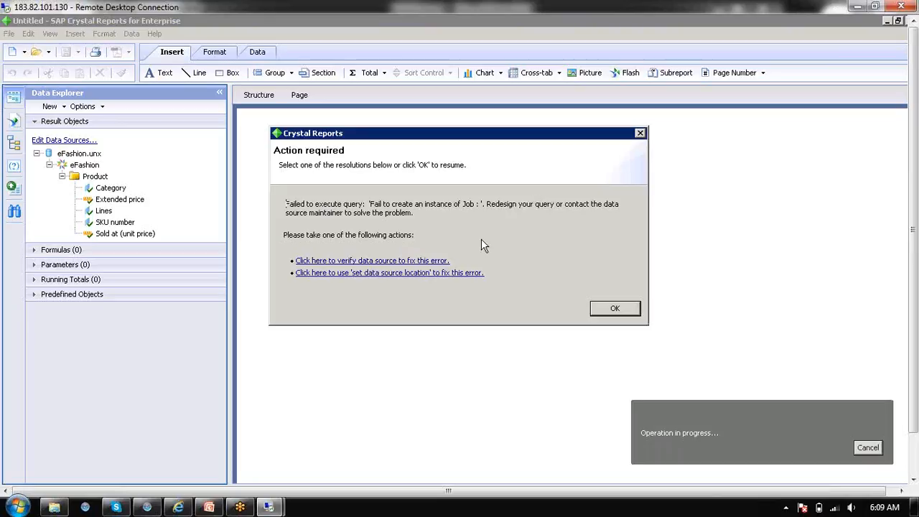
# Open Set Data Source Location from the query error and cancel it without mapping a target
pyautogui.click(427, 273)
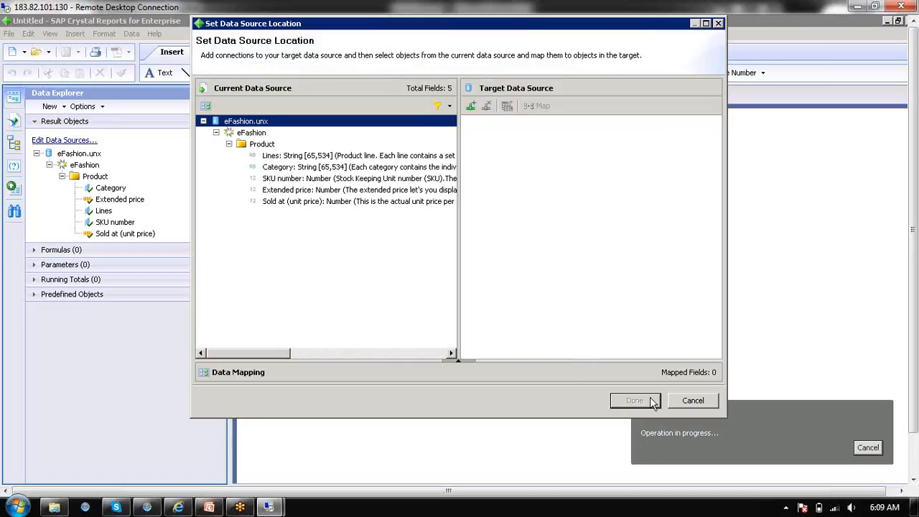
pyautogui.click(686, 404)
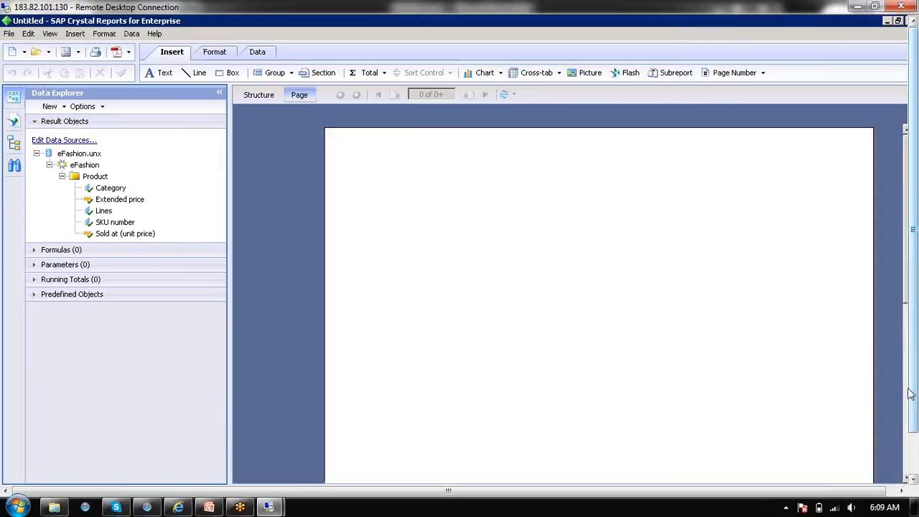
# Minimize Crystal Reports, switch to the SAP BO Course presentation in PowerPoint, and run the slide show from Crystal Reports to Dashboards
pyautogui.moveTo(912, 394); pyautogui.dragTo(912, 438)
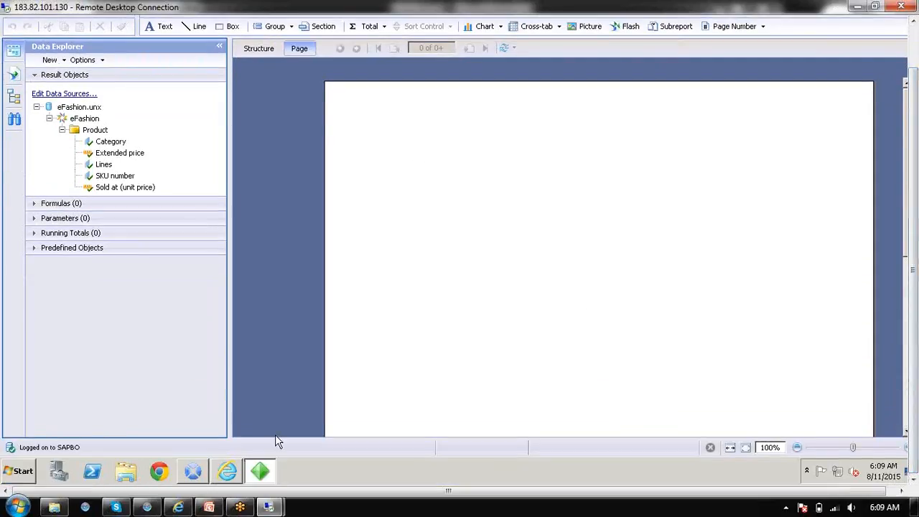
pyautogui.click(267, 473)
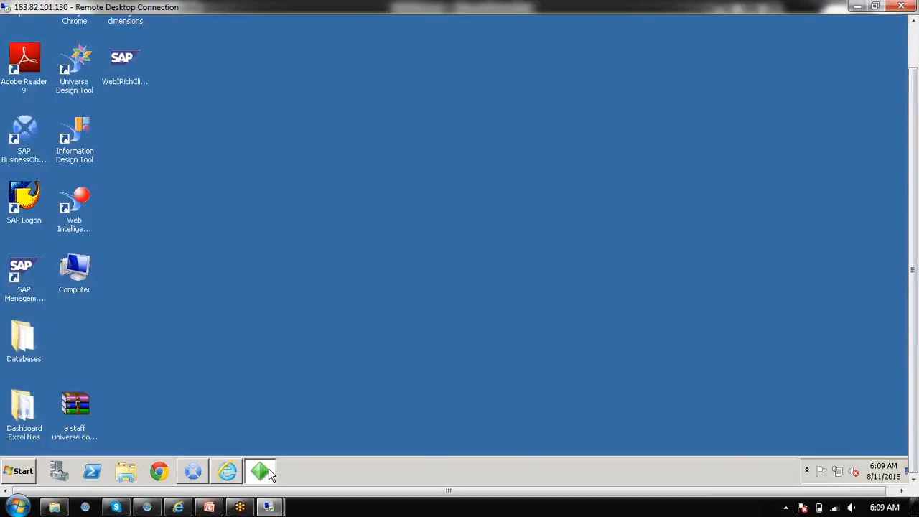
pyautogui.click(209, 509)
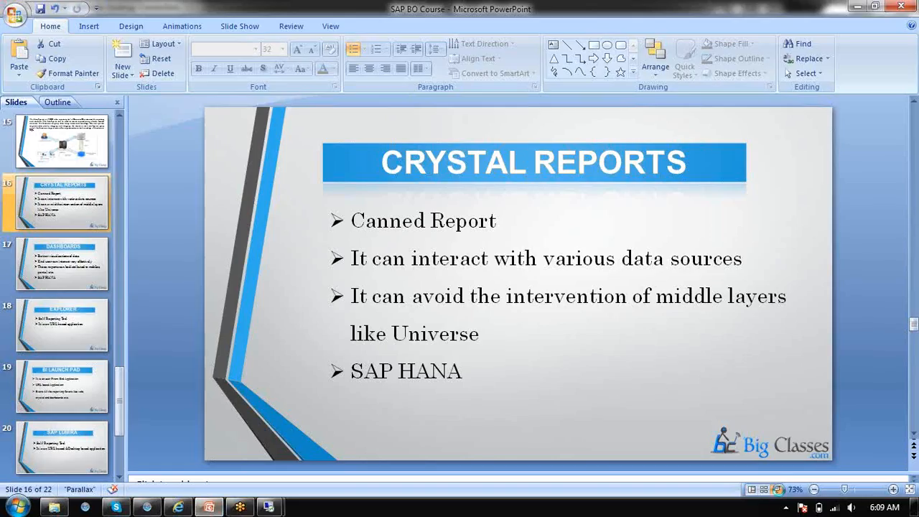
pyautogui.click(778, 491)
pyautogui.press('Right')
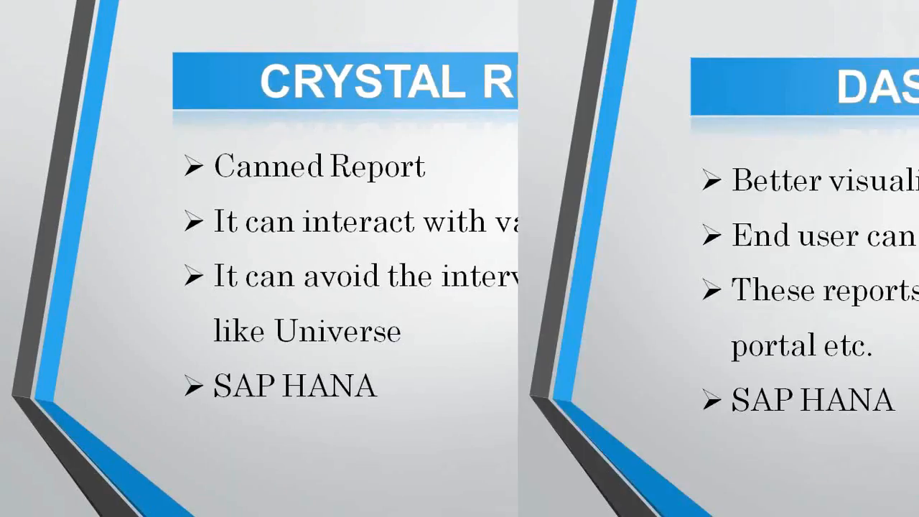